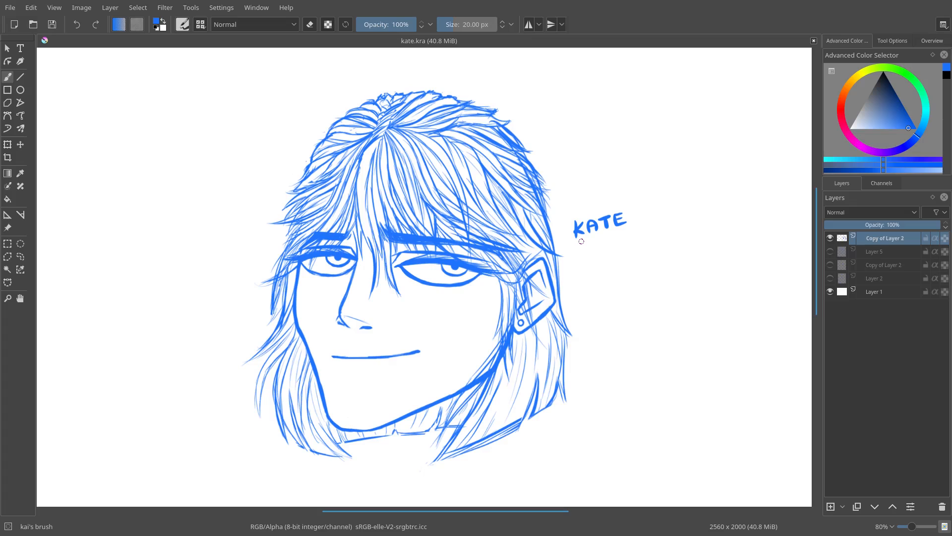
Fade the portrait sketch to 28% opacity and examine the other face and hair sketch layers one at a time.
left_click(848, 228)
left_click(829, 238)
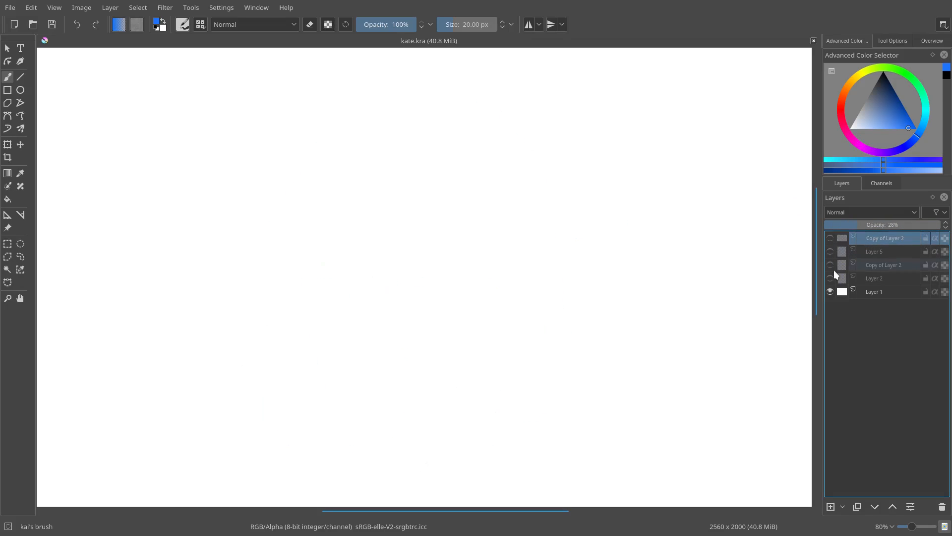
left_click(830, 265)
left_click(829, 264)
left_click(830, 265)
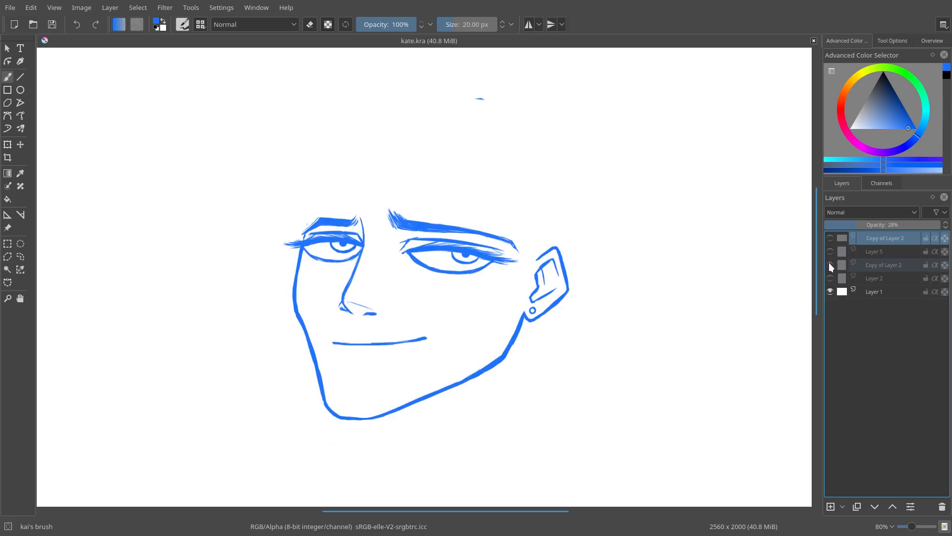
left_click(829, 265)
left_click(830, 279)
left_click(829, 279)
left_click(830, 251)
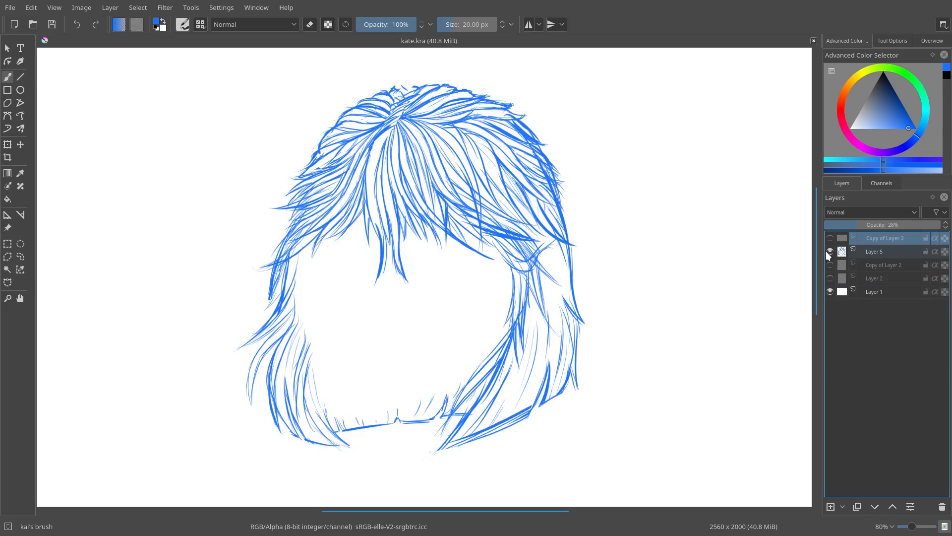
left_click(829, 251)
left_click(830, 239)
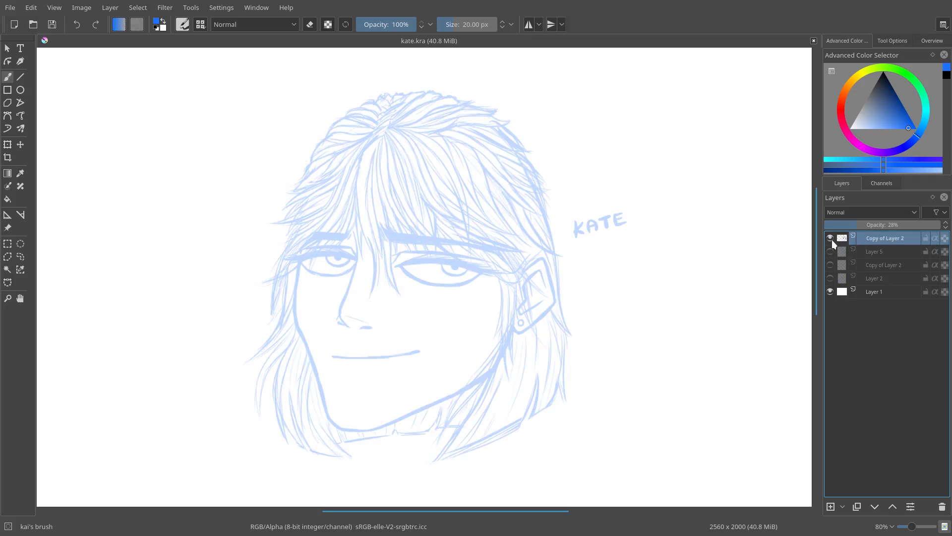
Set the portrait sketch to 34% opacity and try a rough head oval on a new layer above it, undoing the strokes.
left_click(862, 224)
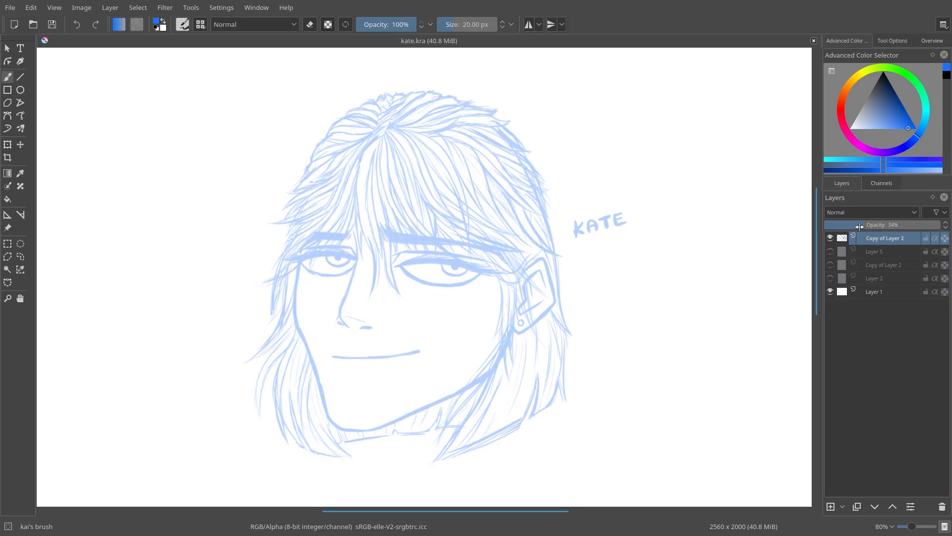
left_click_drag(461, 286, 444, 262)
left_click_drag(517, 314, 535, 336)
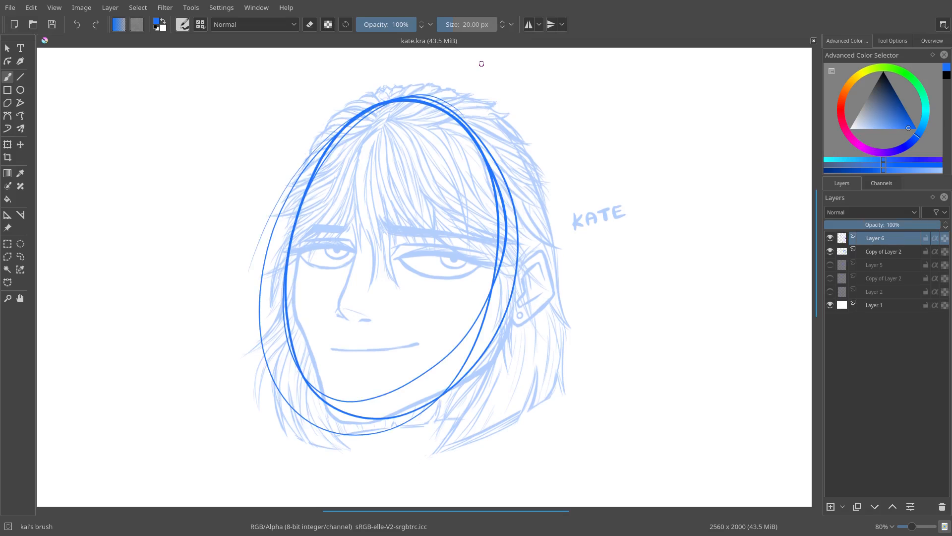
key("ctrl+z")
Sketch the head as a slightly tilted oval in overlapping strokes around the face, from the crown down to the chin.
mouse_move(422, 87)
left_mouse_down()
mouse_move(312, 203)
mouse_move(304, 248)
mouse_move(322, 360)
mouse_move(314, 193)
mouse_move(322, 396)
left_mouse_up()
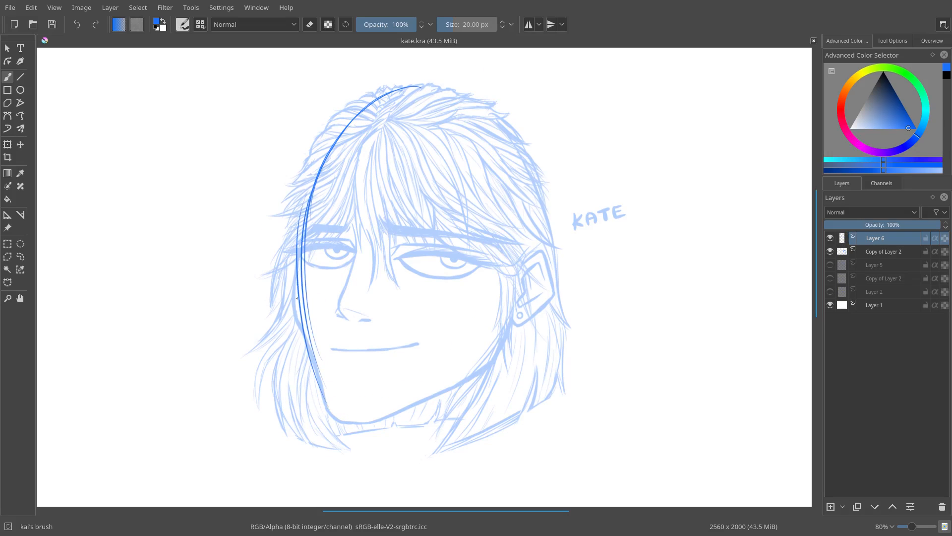
mouse_move(300, 285)
left_mouse_down()
mouse_move(329, 366)
mouse_move(397, 403)
left_mouse_up()
left_click_drag(322, 159, 466, 88)
left_click_drag(361, 122, 495, 133)
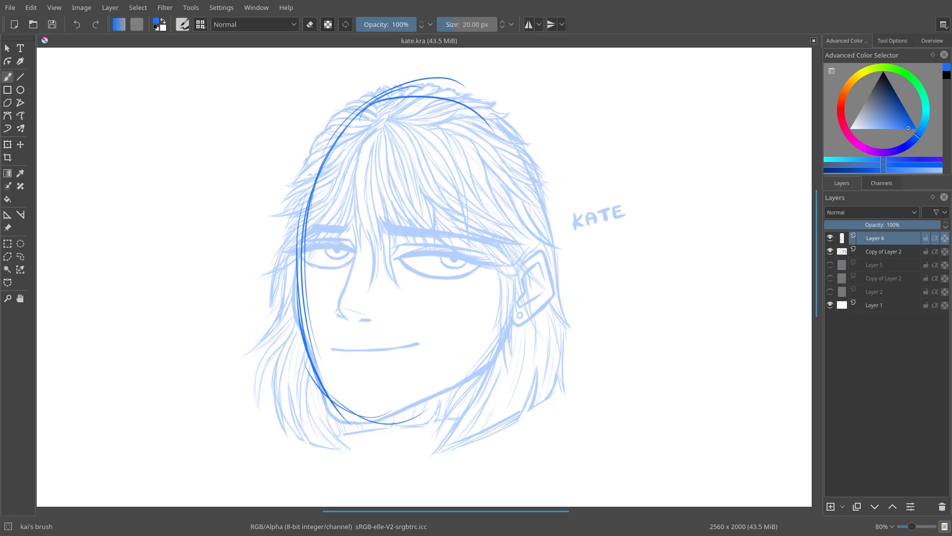
left_click_drag(403, 91, 506, 153)
left_click_drag(442, 97, 526, 193)
mouse_move(506, 148)
left_mouse_down()
mouse_move(495, 323)
mouse_move(509, 304)
mouse_move(523, 230)
mouse_move(421, 330)
mouse_move(424, 395)
mouse_move(495, 319)
mouse_move(343, 401)
left_mouse_up()
left_click_drag(451, 346, 349, 416)
left_click_drag(441, 386, 507, 282)
left_click_drag(490, 342, 373, 416)
left_click_drag(316, 349, 343, 411)
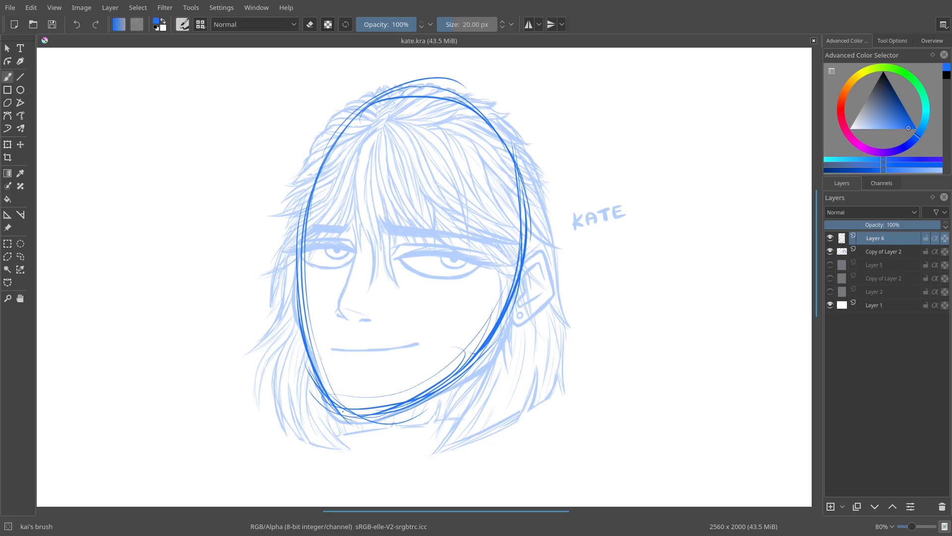
Fade the portrait sketch layer further and make the head oval's layer active again.
left_click(885, 252)
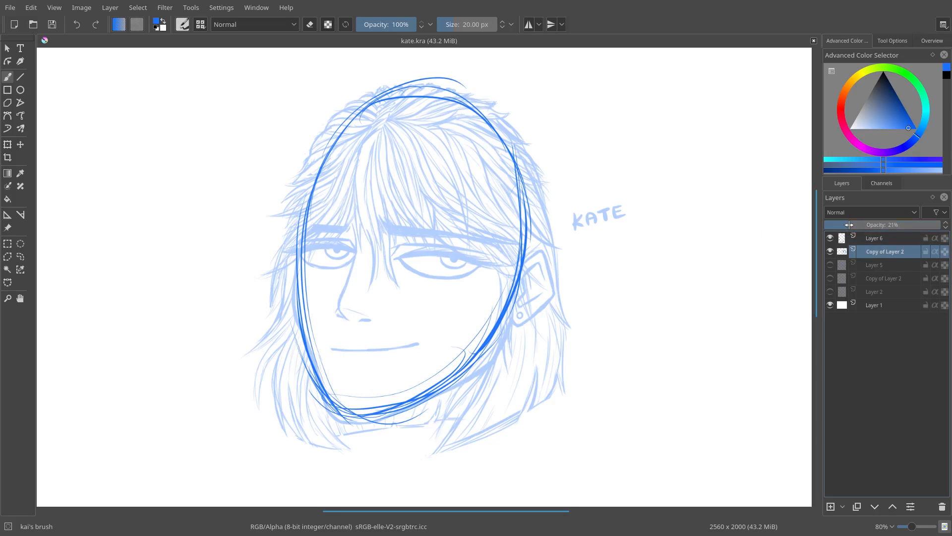
left_click(844, 224)
left_click(875, 238)
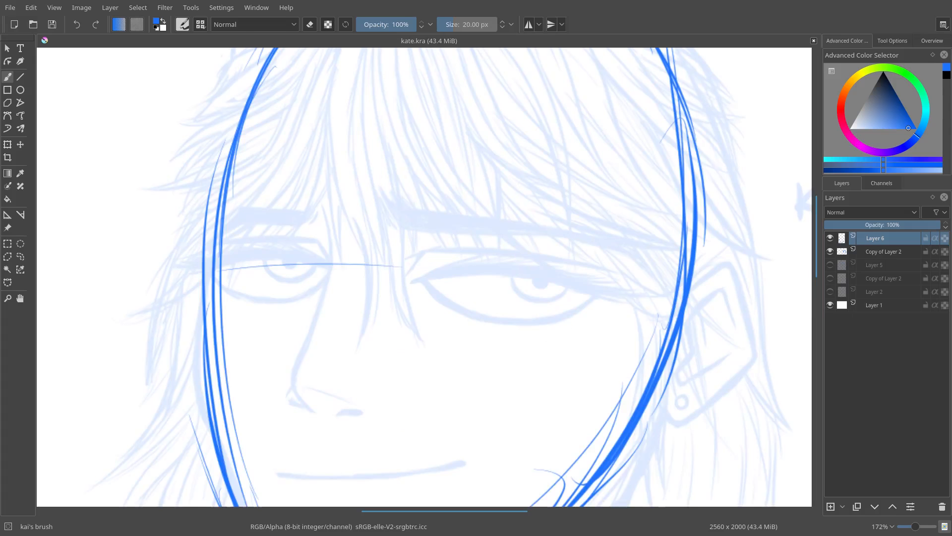
Outline the pointed inner end and the upper edge of the larger eyebrow over the faded sketch.
scroll(378, 241, "up", 4)
left_click_drag(380, 197, 408, 243)
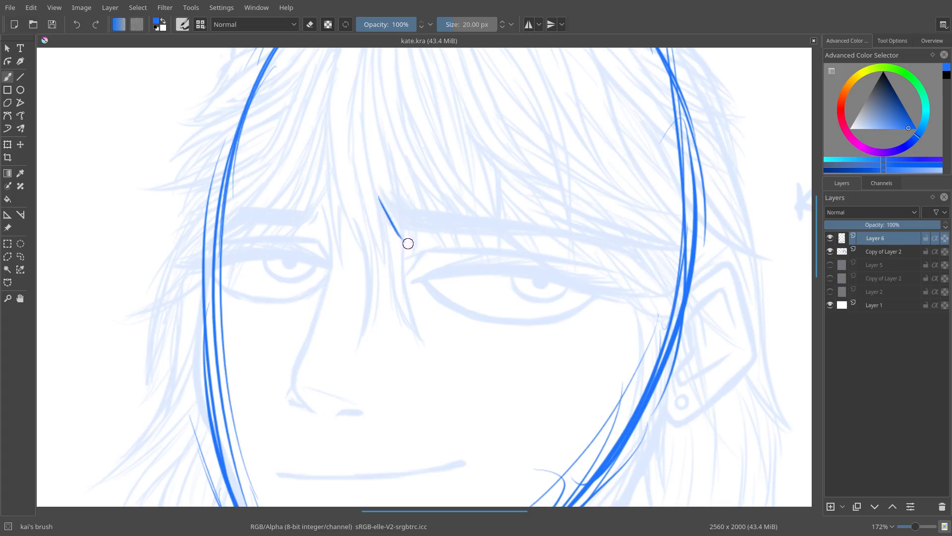
left_click_drag(380, 203, 423, 243)
key("ctrl+z")
left_click_drag(378, 192, 414, 236)
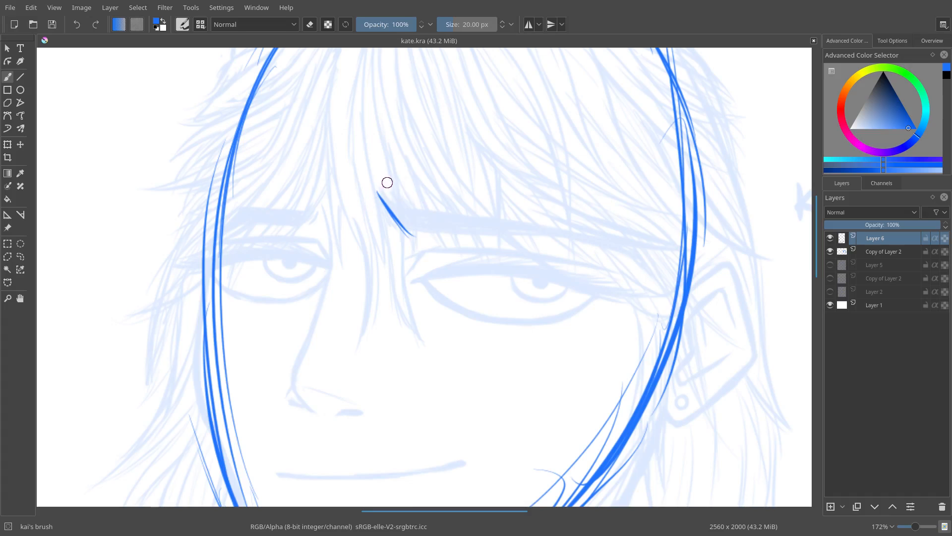
mouse_move(388, 183)
left_mouse_down()
mouse_move(341, 235)
mouse_move(390, 229)
left_mouse_up()
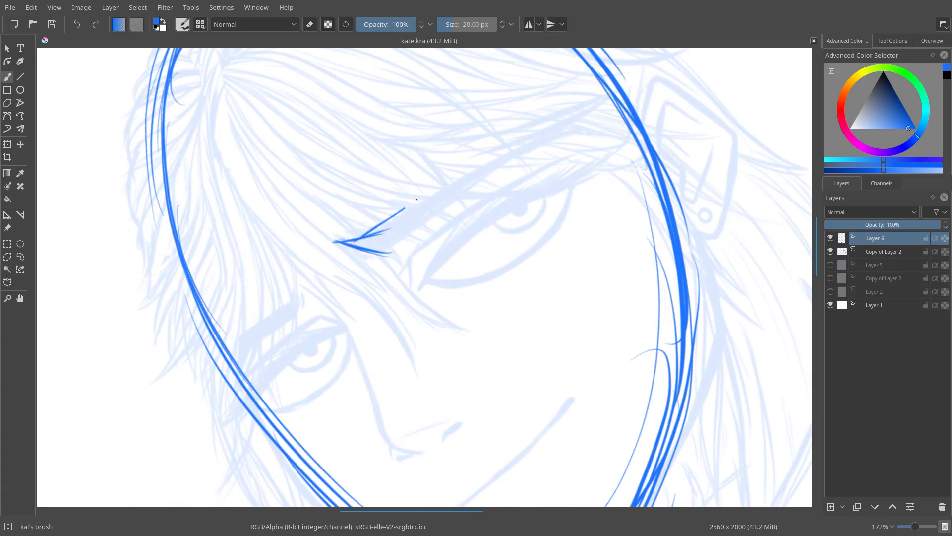
mouse_move(417, 200)
left_mouse_down()
mouse_move(544, 131)
mouse_move(574, 128)
mouse_move(568, 122)
left_mouse_up()
key("e")
left_click_drag(541, 187, 543, 428)
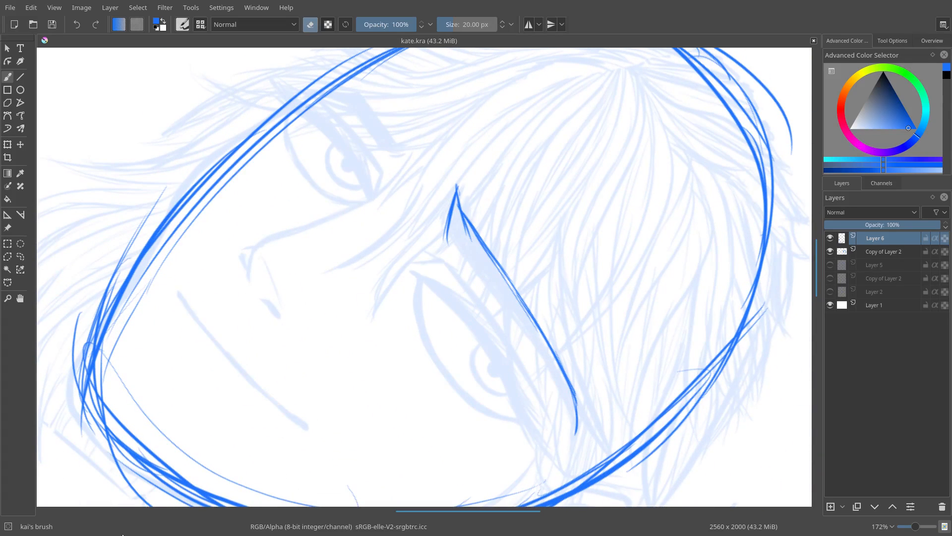
left_click_drag(541, 218, 406, 119)
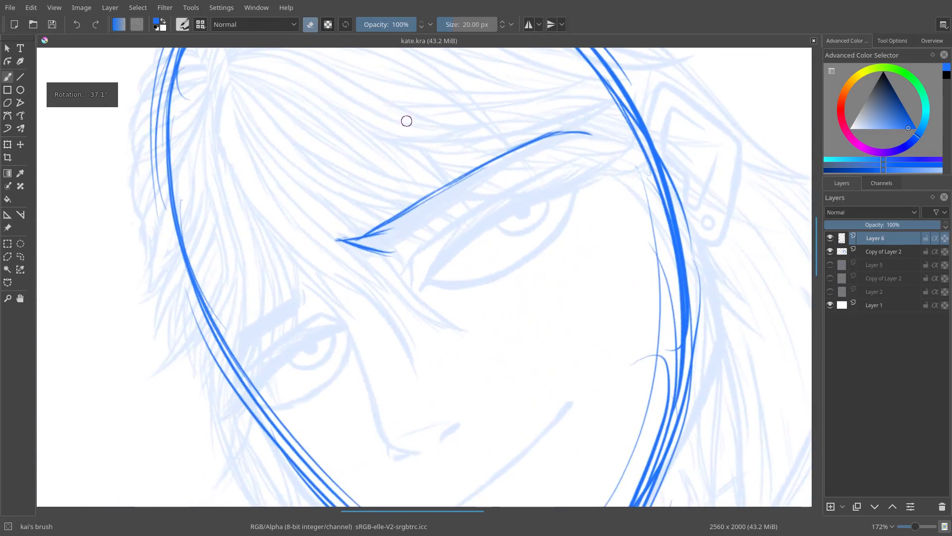
left_click_drag(631, 144, 471, 307)
left_click_drag(329, 340, 484, 130)
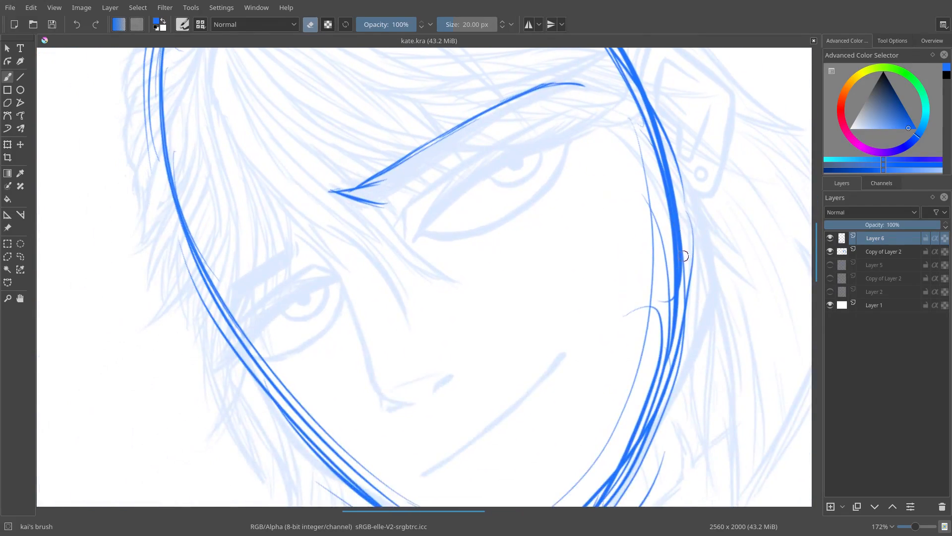
left_click_drag(685, 255, 598, 323)
left_click_drag(401, 352, 363, 299)
mouse_move(578, 209)
left_mouse_down()
mouse_move(555, 216)
mouse_move(548, 240)
left_mouse_up()
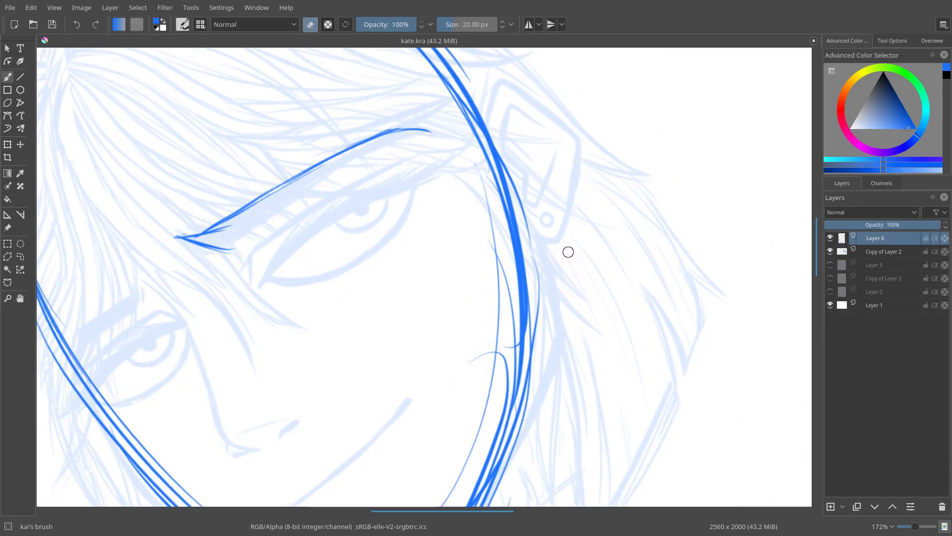
key("5")
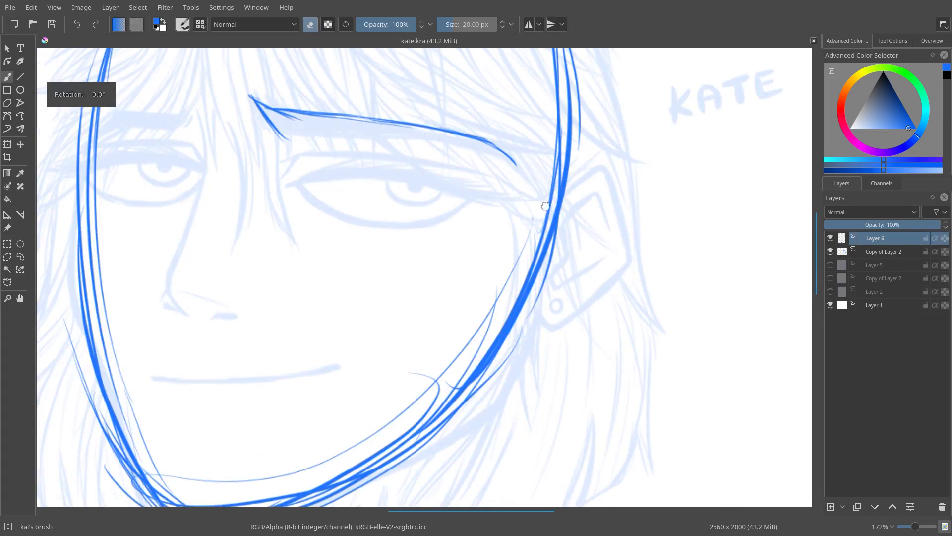
left_click_drag(400, 229, 462, 319)
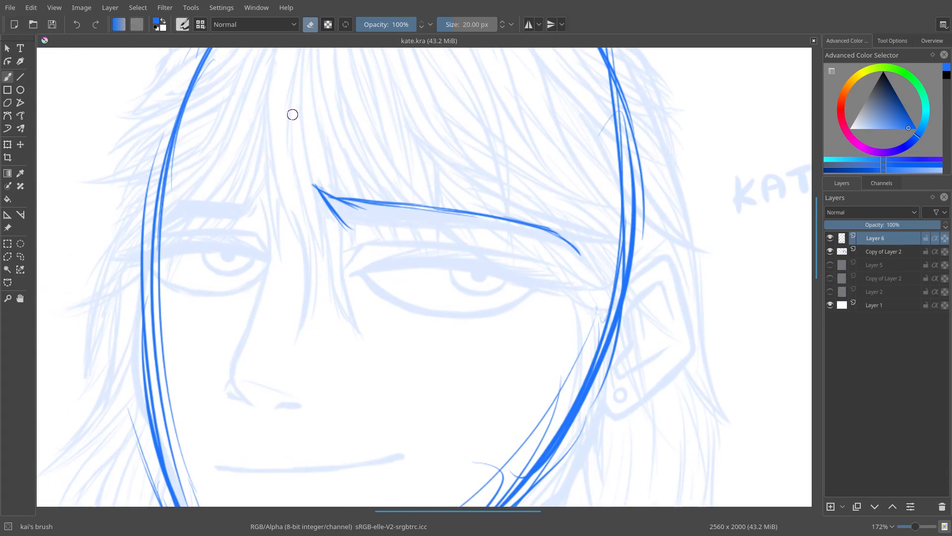
Outline the lower edge of the larger eyebrow with the brush and fill the shape with hatching strokes.
key("4")
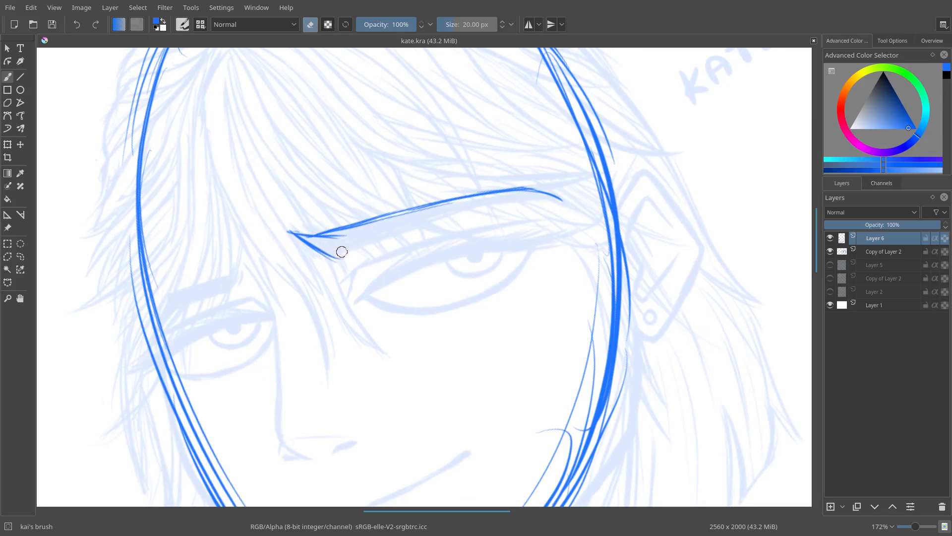
key("e")
mouse_move(332, 255)
left_mouse_down()
mouse_move(471, 209)
mouse_move(458, 210)
mouse_move(558, 198)
left_mouse_up()
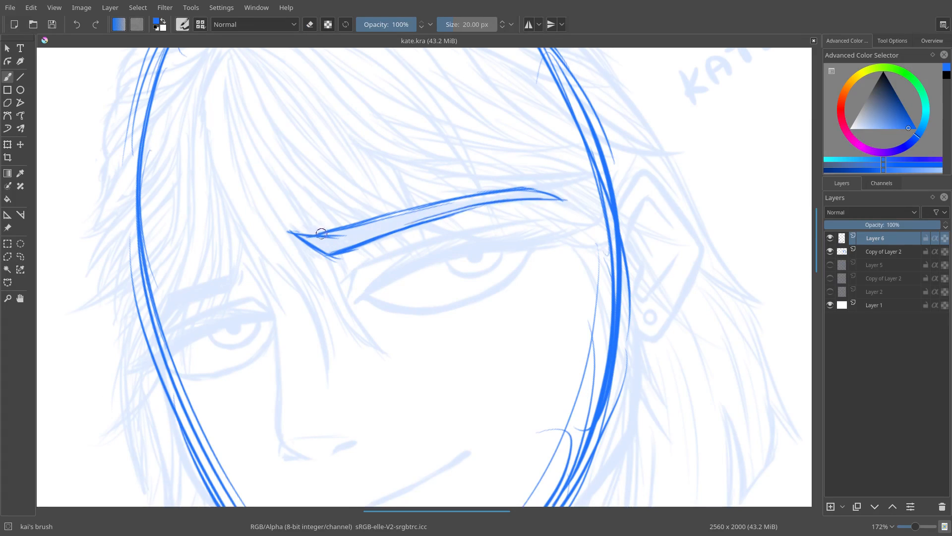
mouse_move(311, 240)
left_mouse_down()
mouse_move(381, 218)
mouse_move(348, 242)
mouse_move(547, 197)
left_mouse_up()
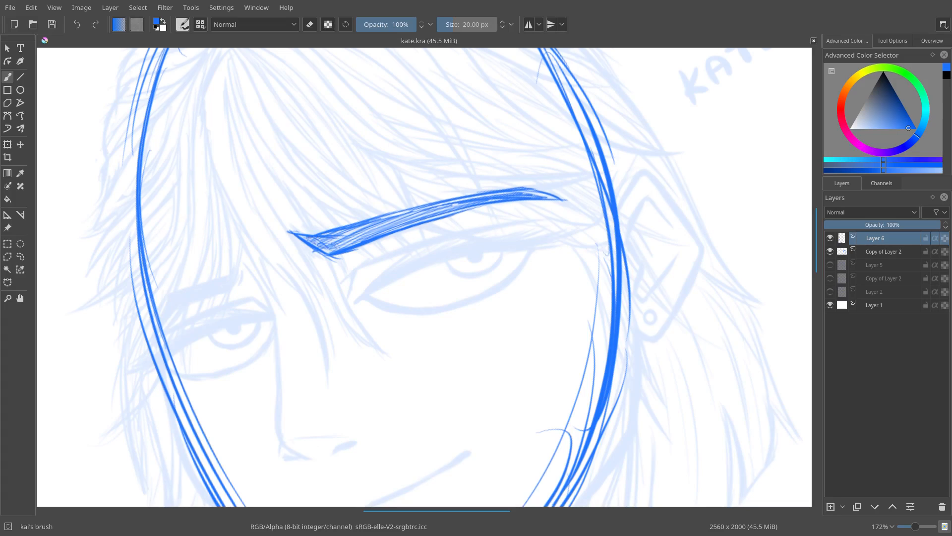
Outline the smaller eyebrow at the far side of the face and fill it with hatching strokes.
left_click_drag(421, 216, 415, 249)
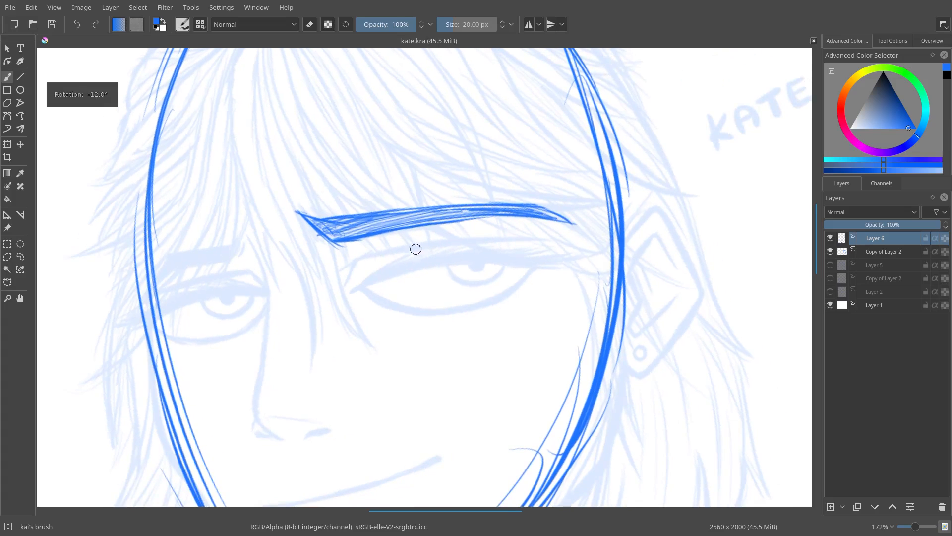
mouse_move(239, 235)
left_mouse_down()
mouse_move(229, 262)
mouse_move(168, 271)
mouse_move(232, 244)
left_mouse_up()
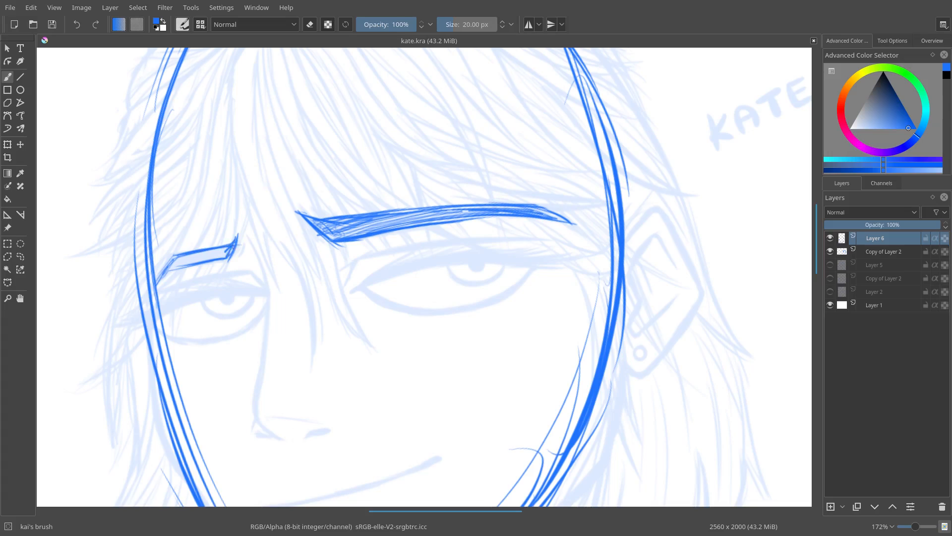
mouse_move(187, 264)
left_mouse_down()
mouse_move(230, 249)
mouse_move(222, 252)
left_mouse_up()
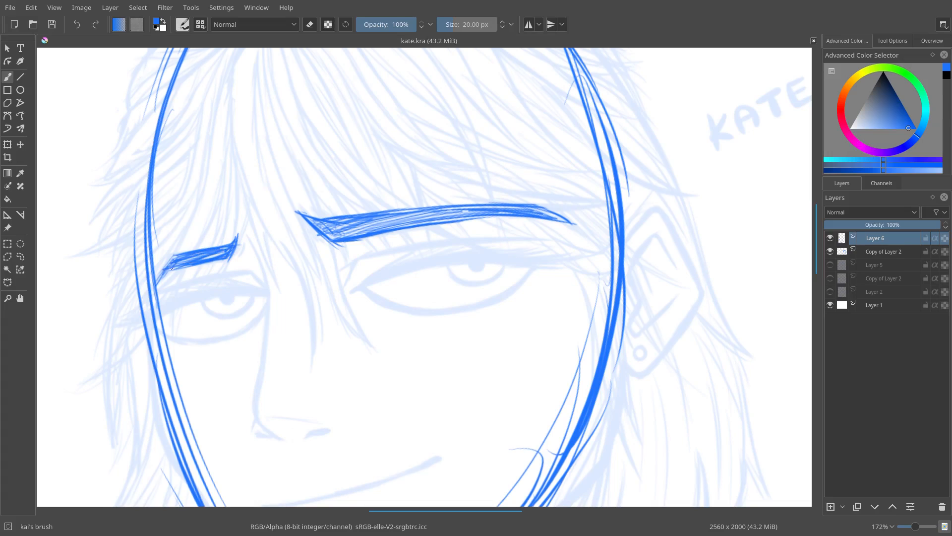
key("5")
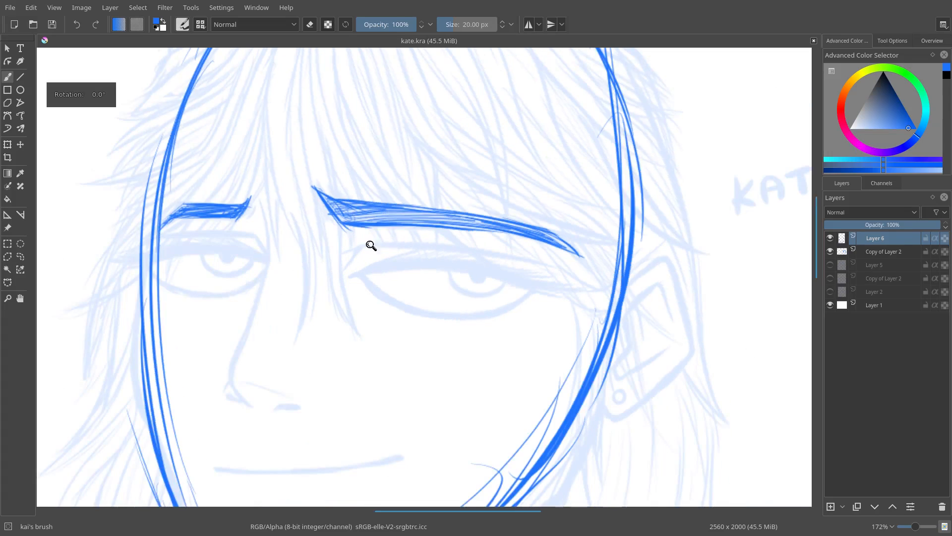
Try rough strokes around the eyes with the portrait sketch hidden, undo them and show the sketch again.
left_click_drag(371, 244, 371, 318)
left_click(830, 252)
mouse_move(292, 297)
left_mouse_down()
mouse_move(332, 300)
mouse_move(405, 232)
mouse_move(429, 233)
left_mouse_up()
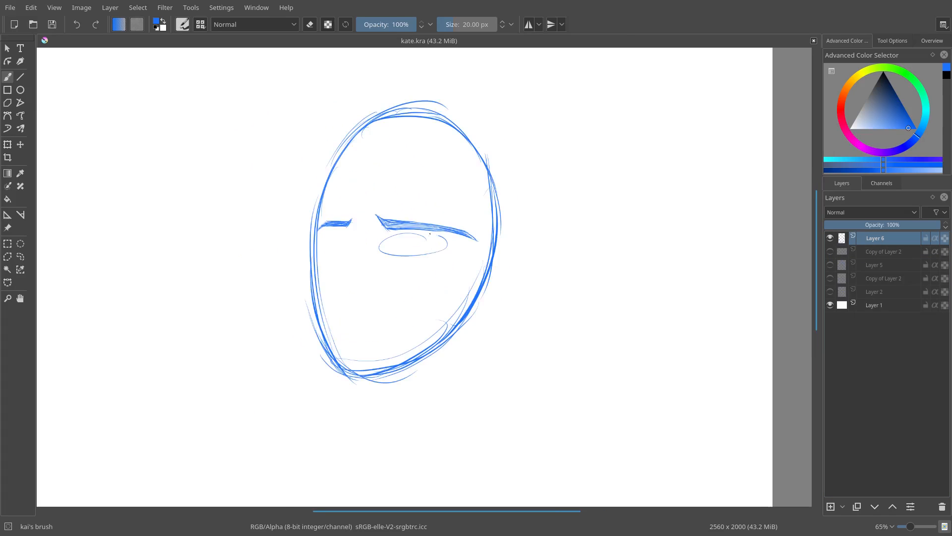
mouse_move(333, 235)
left_mouse_down()
mouse_move(324, 236)
mouse_move(369, 199)
left_mouse_up()
key("ctrl+z")
key("ctrl+z")
left_click(830, 251)
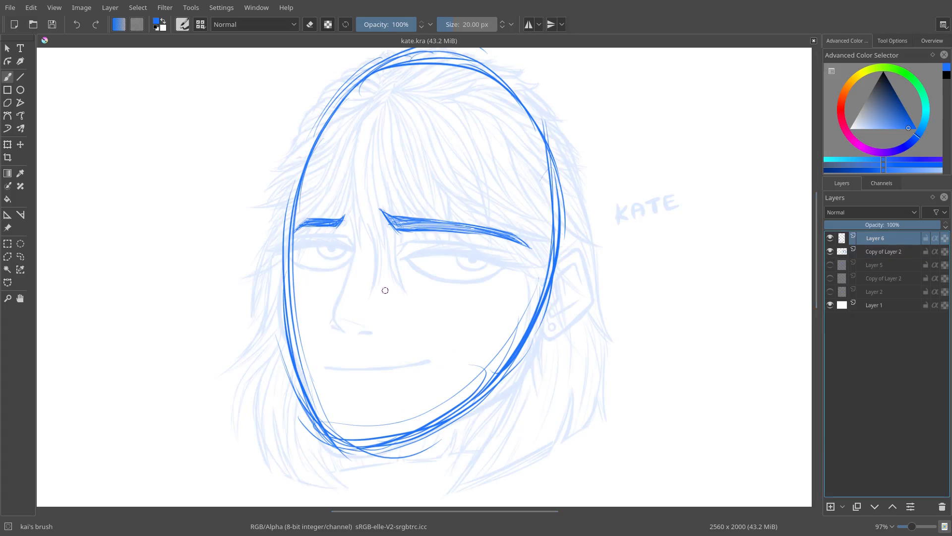
left_click_drag(386, 290, 370, 191)
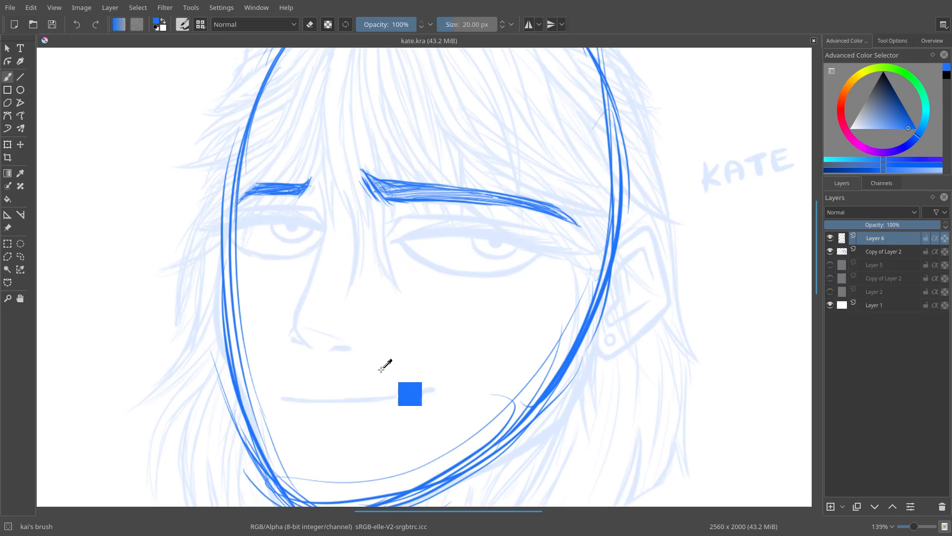
left_click_drag(387, 365, 381, 400)
left_click_drag(460, 315, 457, 287)
left_click_drag(622, 309, 637, 296)
mouse_move(417, 271)
left_mouse_down()
mouse_move(412, 306)
mouse_move(415, 275)
left_mouse_up()
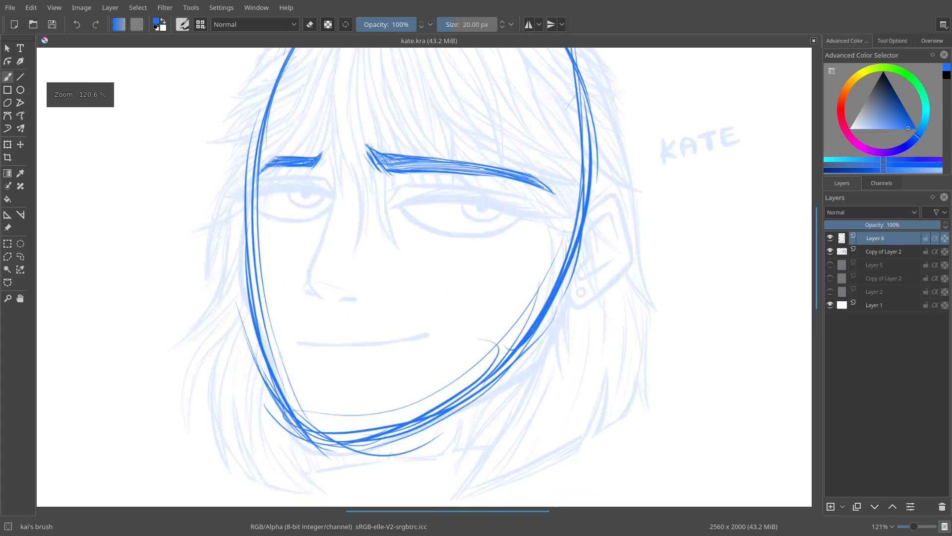
left_click_drag(372, 333, 377, 353)
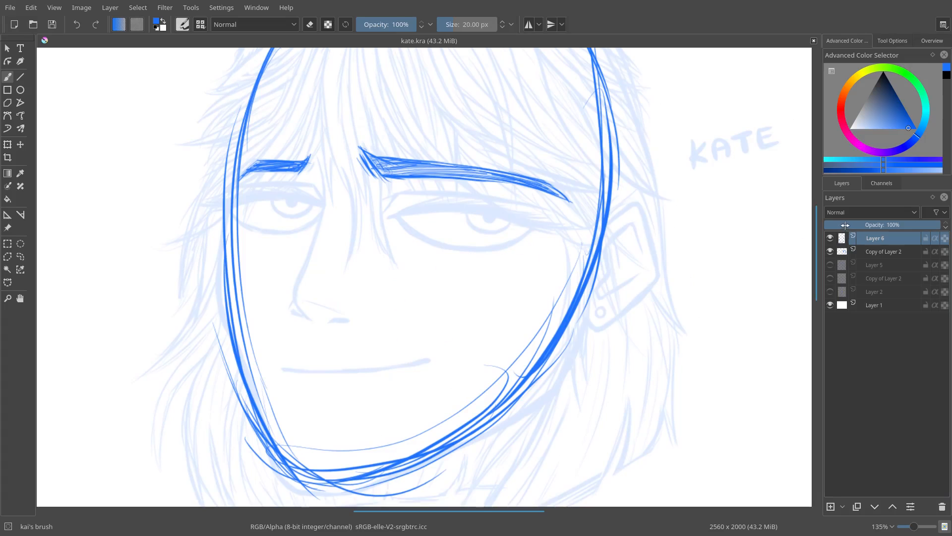
Hide Layer 6 and the portrait sketch layer, and show the bald face sketch in Layer 2.
left_click(830, 238)
left_click(831, 251)
left_click(830, 292)
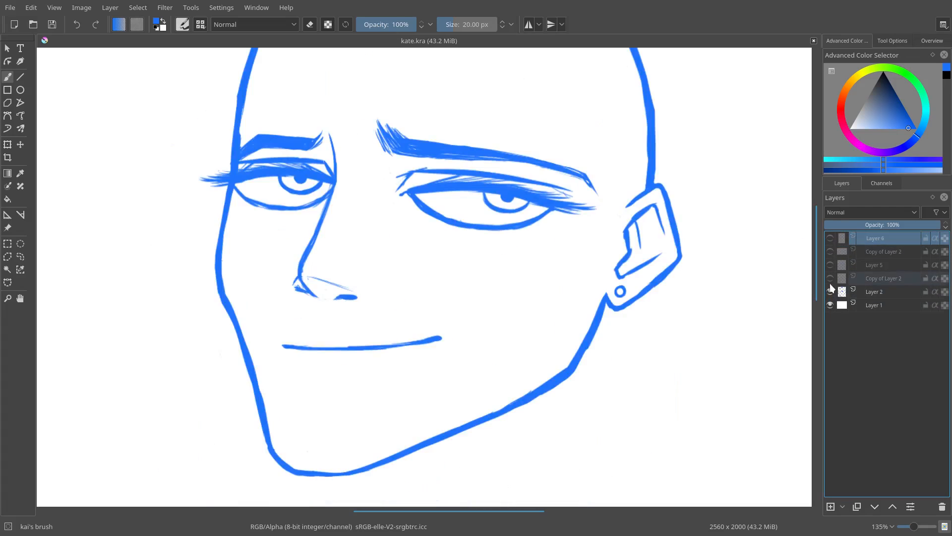
left_click(567, 289)
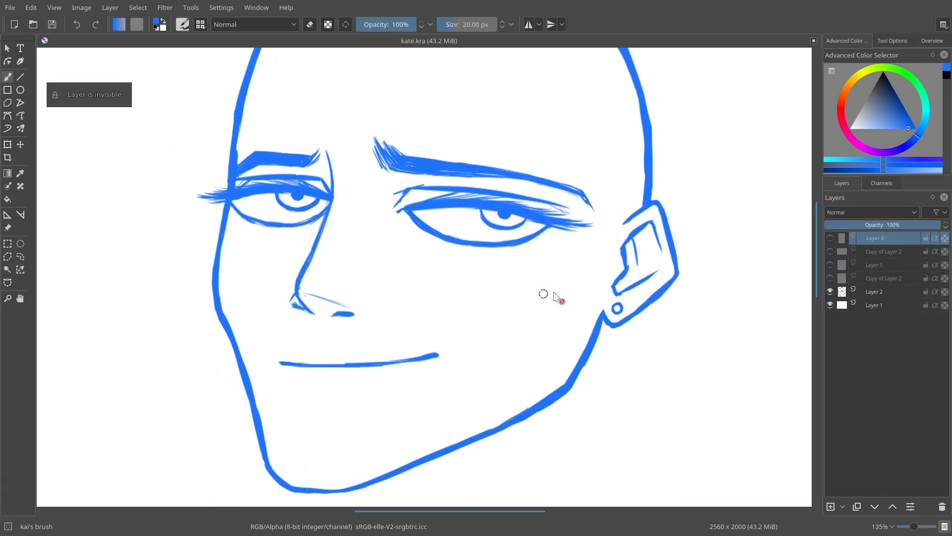
Add a new layer directly above Layer 2 and make Layer 2 active again.
left_click(892, 291)
left_click(831, 507)
left_click(892, 303)
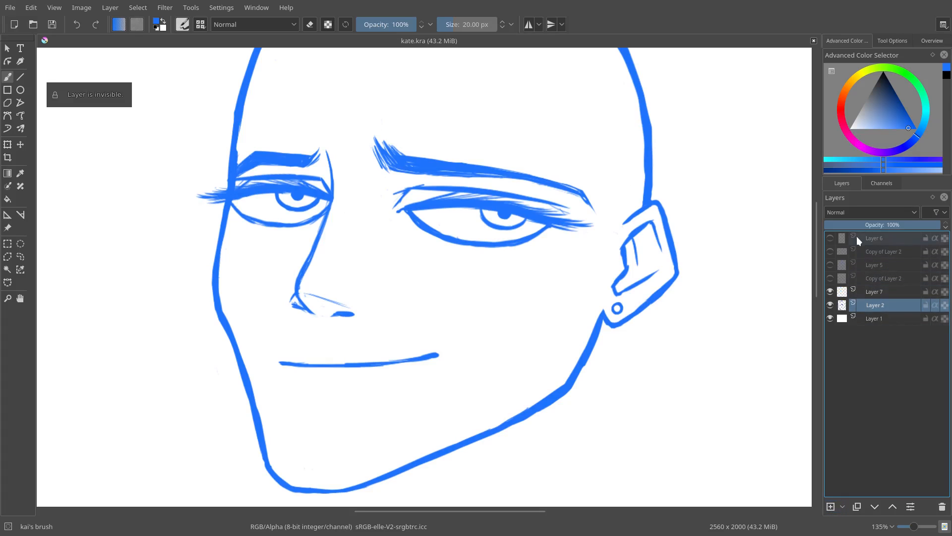
Lower the opacity of the Layer 2 face sketch and make Layer 7 the active layer.
left_click(876, 225)
left_click(882, 291)
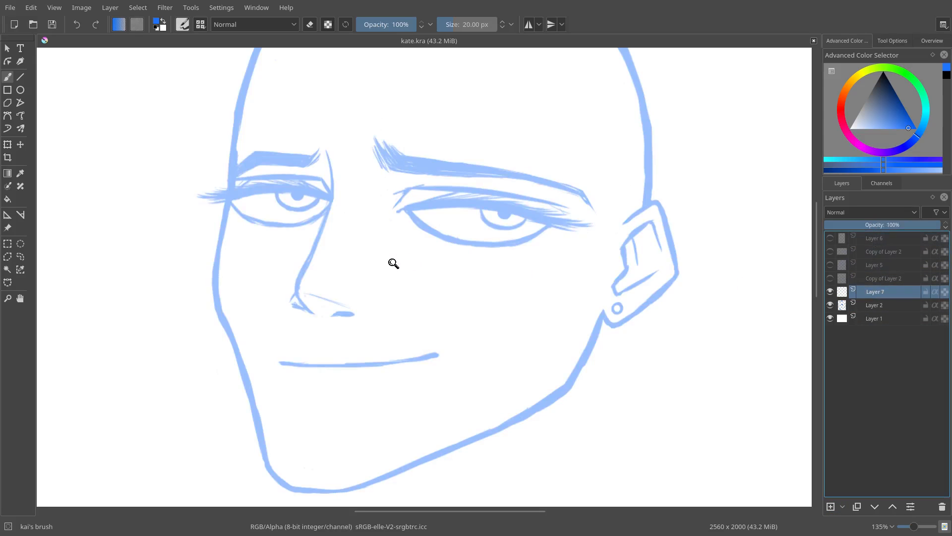
left_click_drag(394, 262, 394, 276)
left_click_drag(394, 276, 378, 334)
mouse_move(467, 79)
left_mouse_down()
mouse_move(293, 138)
mouse_move(240, 395)
mouse_move(456, 442)
mouse_move(491, 127)
mouse_move(255, 290)
left_mouse_up()
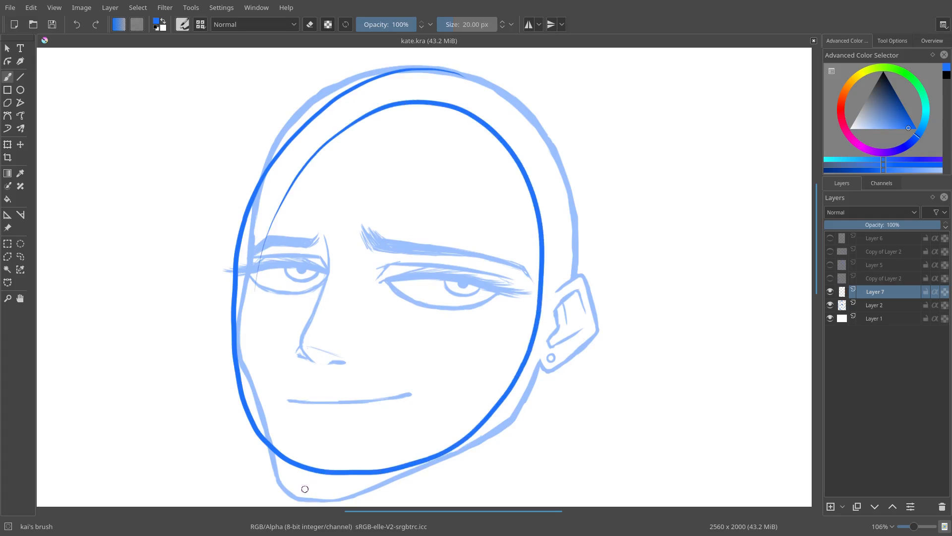
key("ctrl+z")
mouse_move(529, 117)
left_mouse_down()
mouse_move(247, 416)
mouse_move(540, 174)
mouse_move(419, 70)
left_mouse_up()
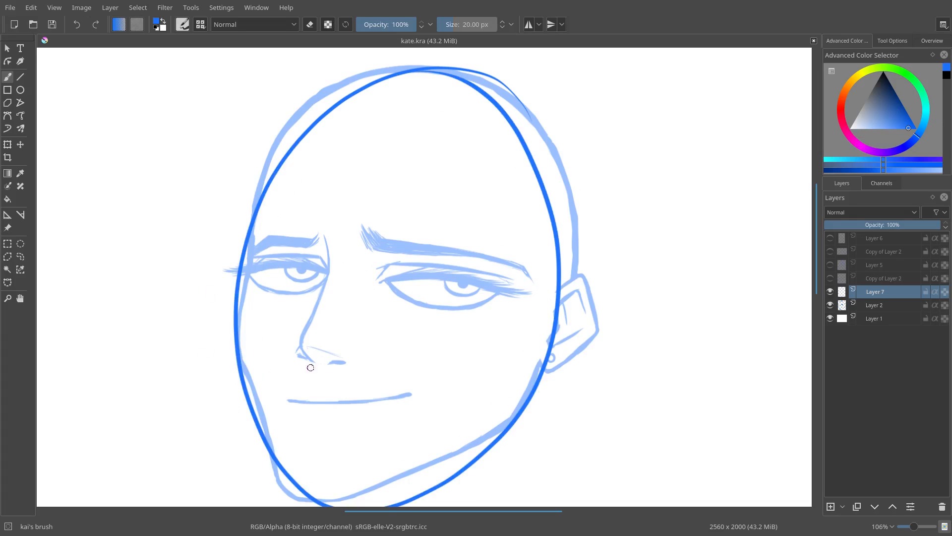
left_click_drag(310, 368, 320, 320)
mouse_move(287, 424)
left_mouse_down()
mouse_move(315, 447)
mouse_move(352, 444)
left_mouse_up()
key("ctrl+z")
key("ctrl+z")
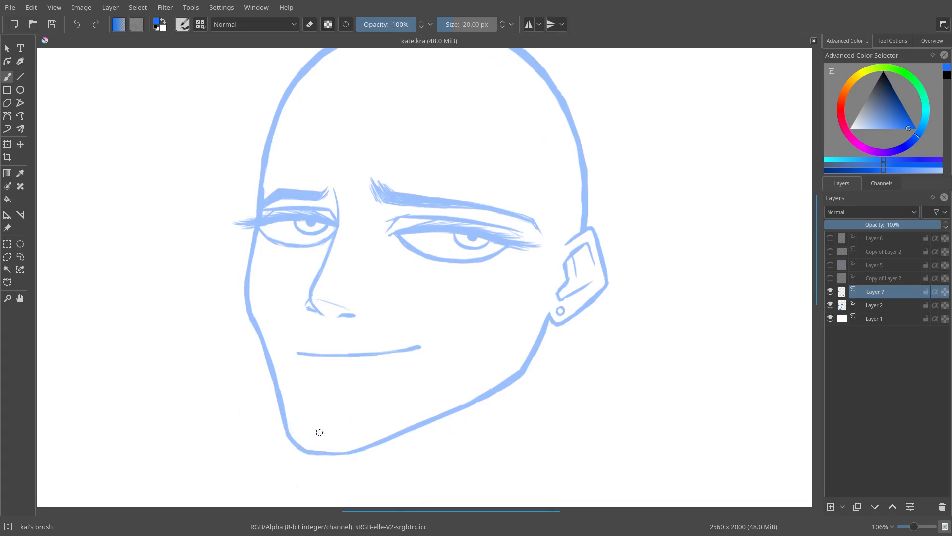
left_click_drag(288, 441, 290, 444)
key("ctrl+z")
Draw a large cranium circle over the faded head sketch, reaching from the top of the skull to just below the mouth.
mouse_move(355, 341)
left_mouse_down()
mouse_move(364, 332)
mouse_move(368, 369)
left_mouse_up()
scroll(428, 134, "down", 1)
mouse_move(459, 65)
left_mouse_down()
mouse_move(377, 69)
mouse_move(501, 367)
mouse_move(360, 94)
left_mouse_up()
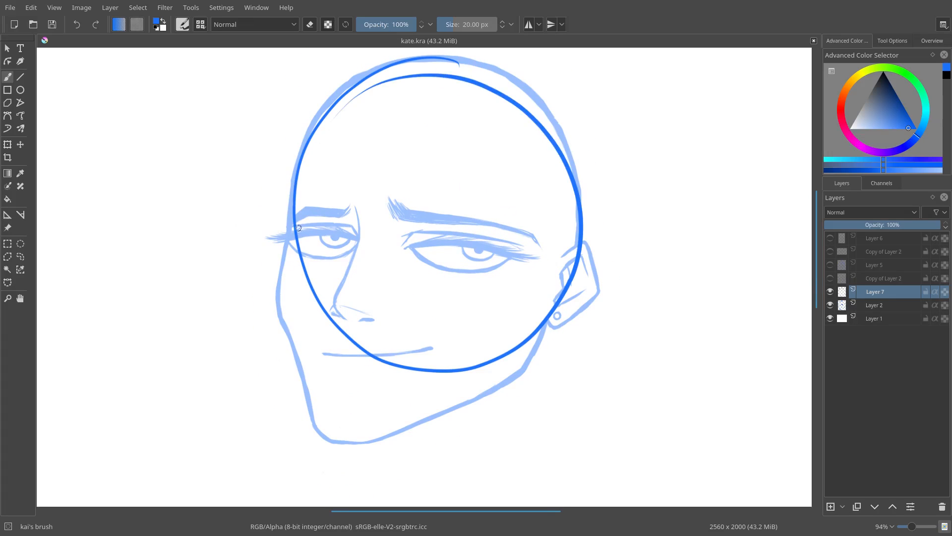
Sketch the two jaw lines from the cranium circle, one at the far temple and one below the ear, meeting at the chin.
mouse_move(295, 187)
left_mouse_down()
mouse_move(299, 337)
mouse_move(312, 406)
left_mouse_up()
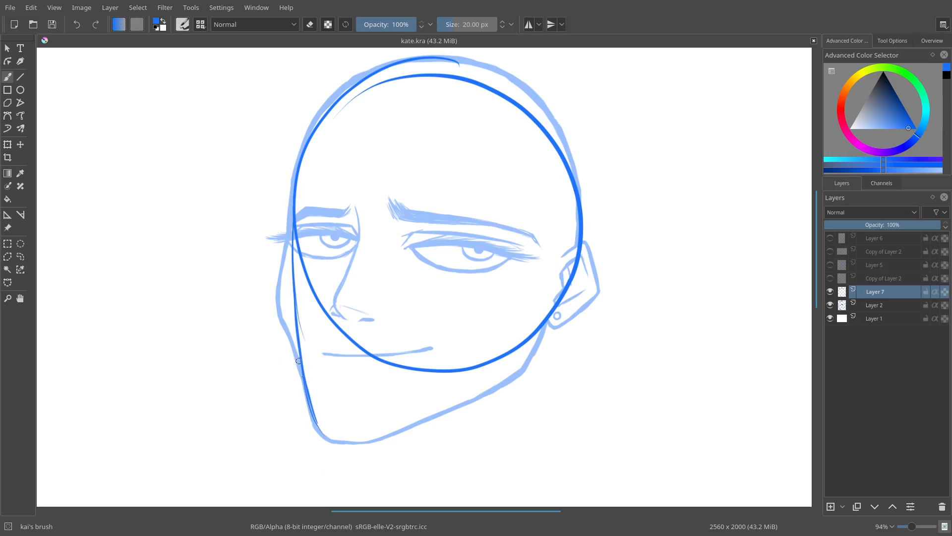
left_click_drag(299, 360, 336, 450)
mouse_move(548, 321)
left_mouse_down()
mouse_move(496, 377)
mouse_move(440, 411)
left_mouse_up()
left_click_drag(515, 356, 355, 438)
left_click_drag(454, 399, 323, 444)
left_click_drag(368, 429, 325, 440)
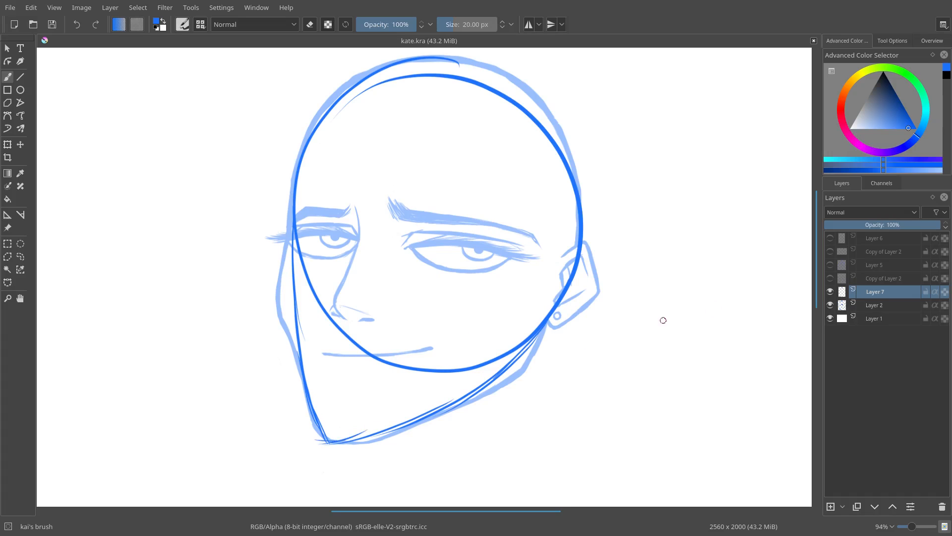
Set the opacity of Layer 2 to 15% and make Layer 7 active again.
left_click(863, 304)
left_click(840, 226)
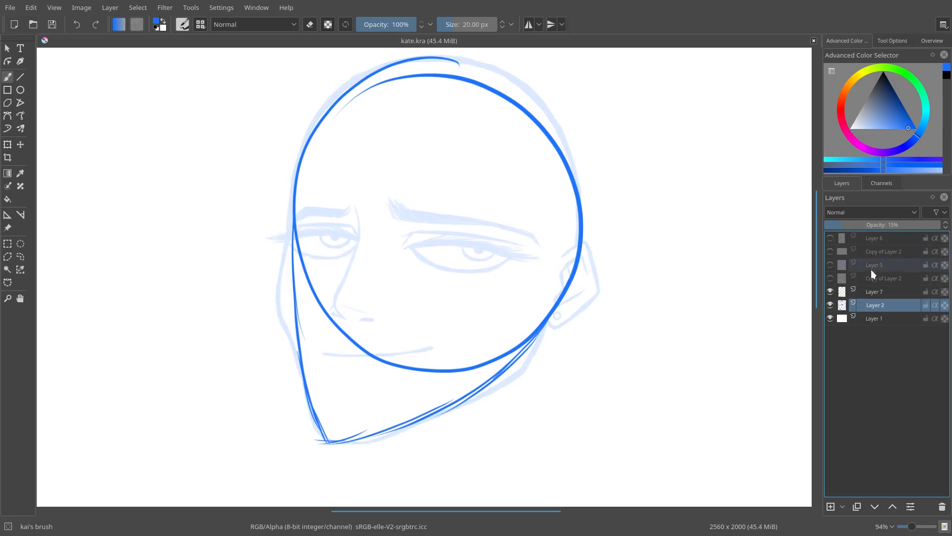
left_click(877, 291)
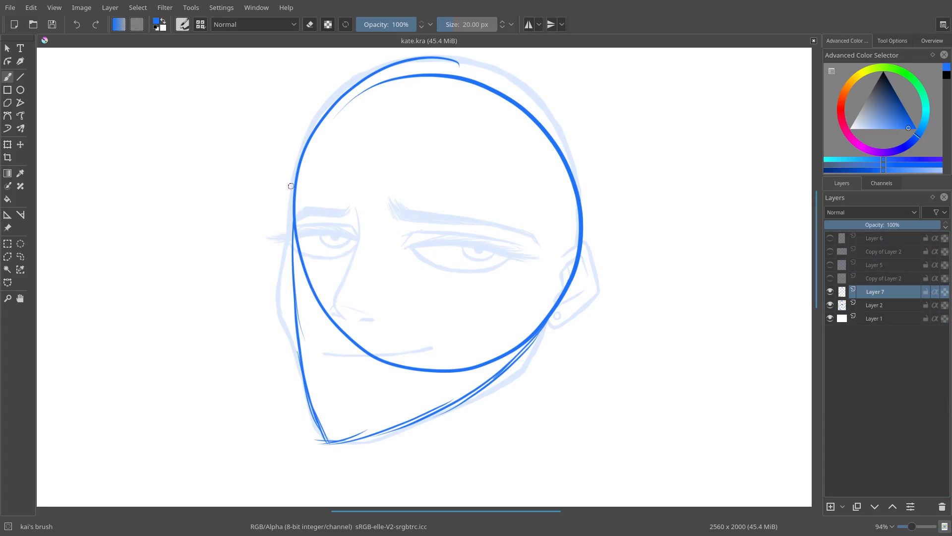
Reinforce both jaw lines with overlapping strokes that converge at the chin point.
mouse_move(291, 186)
left_mouse_down()
mouse_move(293, 278)
mouse_move(320, 440)
left_mouse_up()
left_click_drag(297, 371, 319, 431)
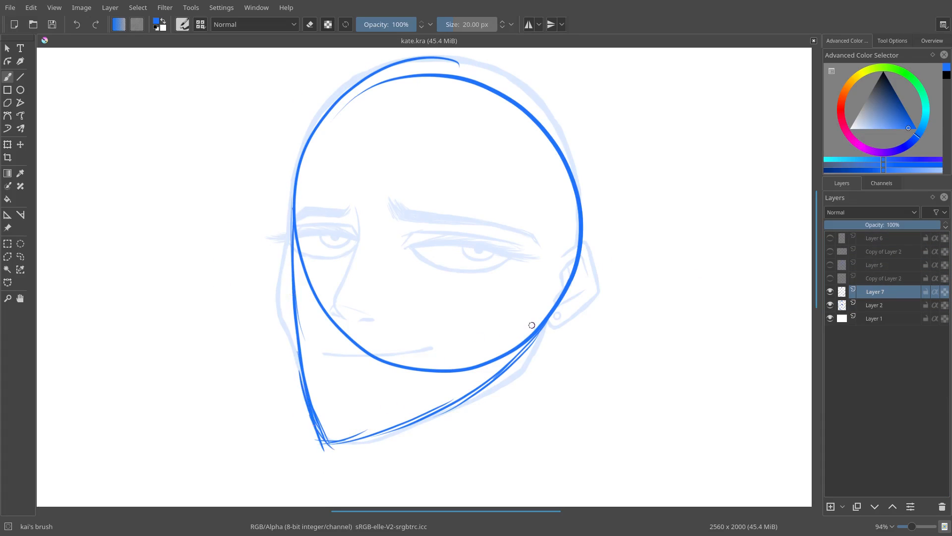
left_click_drag(518, 352, 346, 446)
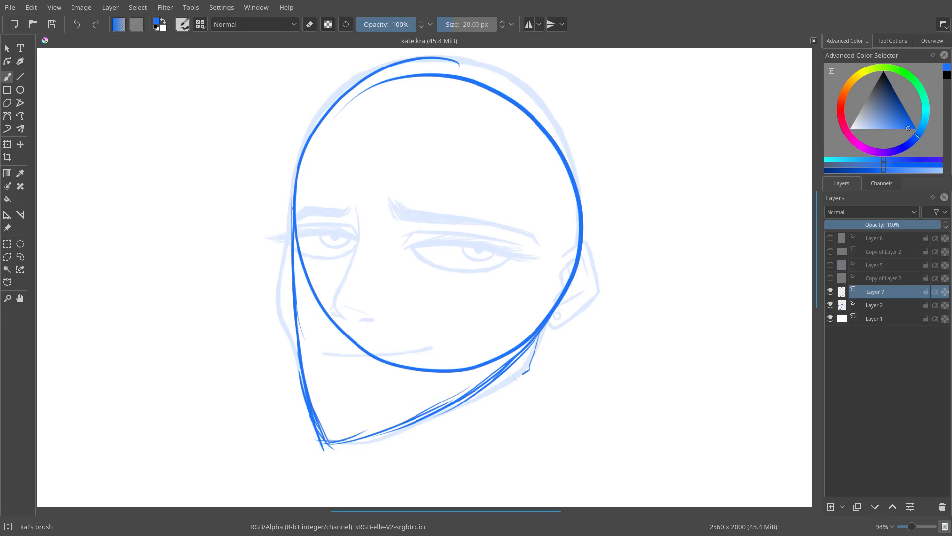
key("ctrl+z")
left_click_drag(583, 249, 570, 325)
key("ctrl+z")
left_click_drag(503, 289, 527, 252)
left_click_drag(477, 308, 473, 294, "ctrl")
left_click_drag(439, 320, 394, 332)
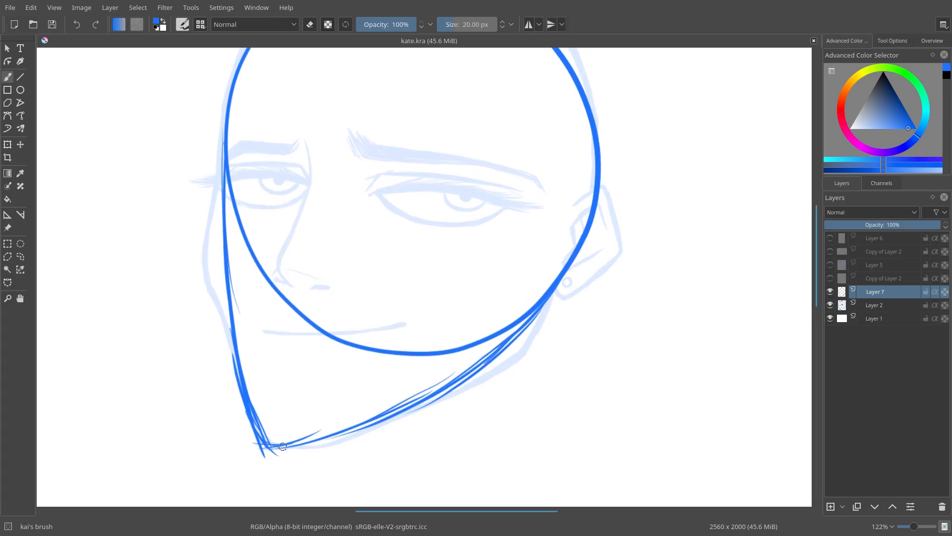
left_click_drag(269, 447, 344, 434)
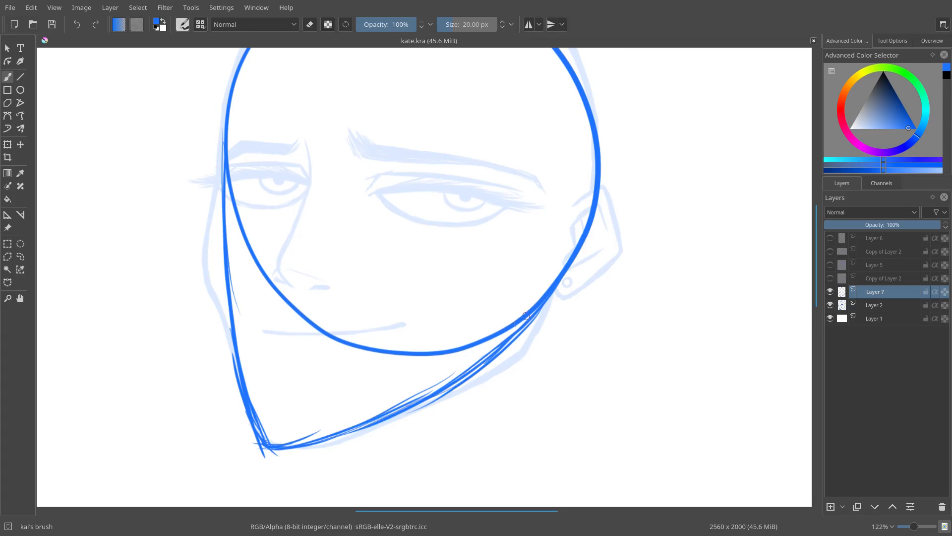
Sketch a higher arc over the top of the cranium circle and down its ear side, following the faded head outline.
left_click_drag(388, 252, 406, 282)
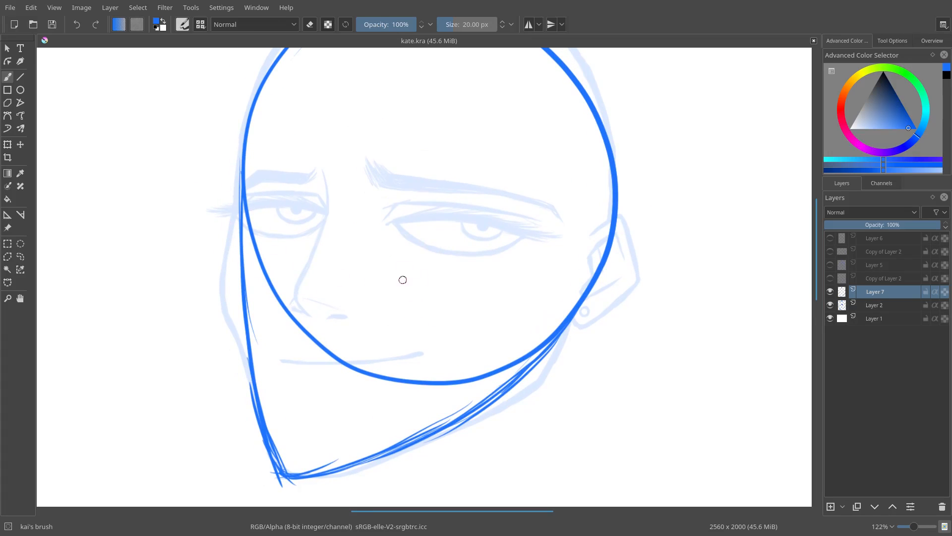
scroll(513, 293, "down", 3)
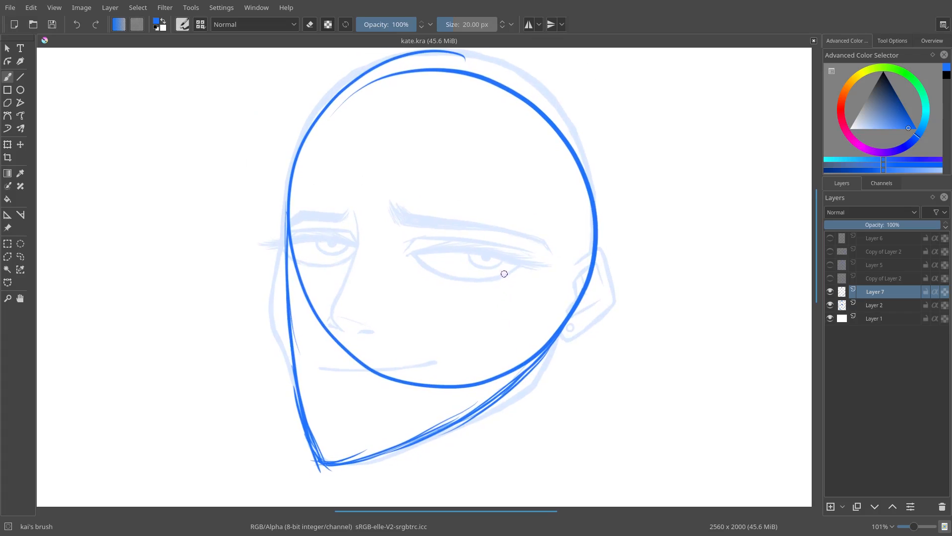
left_click_drag(365, 76, 505, 74)
left_click_drag(406, 78, 557, 104)
left_click_drag(459, 53, 552, 103)
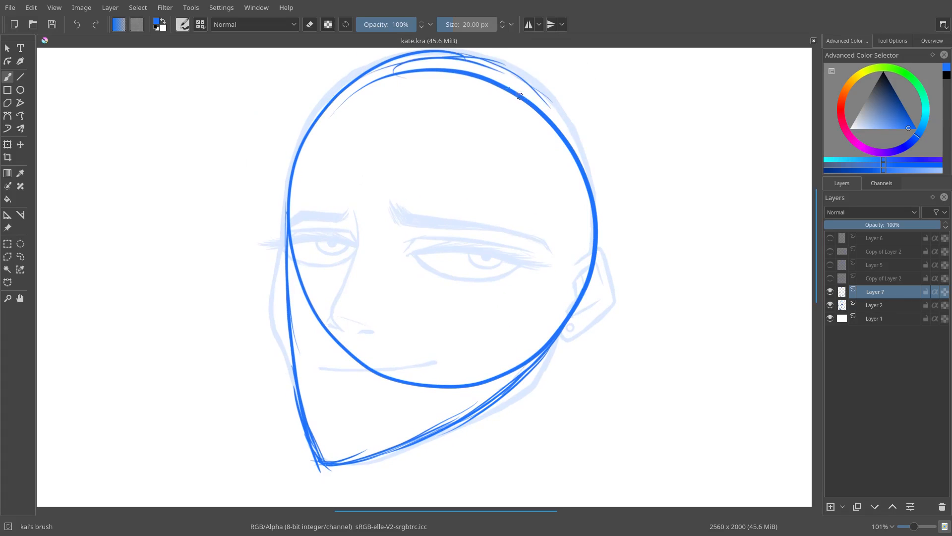
mouse_move(494, 63)
left_mouse_down()
mouse_move(584, 157)
mouse_move(601, 199)
left_mouse_up()
Erase the old inner arc at the top of the cranium and blend the new arc into the ear side with extra strokes.
key("e")
left_click_drag(493, 87, 431, 71)
mouse_move(457, 70)
left_mouse_down()
mouse_move(401, 76)
mouse_move(496, 84)
mouse_move(535, 107)
left_mouse_up()
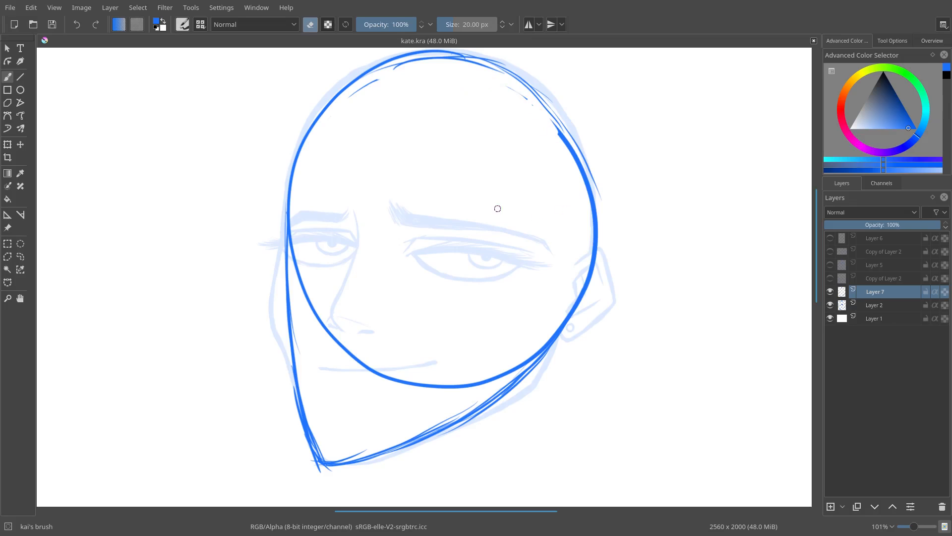
key("e")
key("e")
left_click_drag(547, 125, 581, 194)
key("e")
key("e")
left_click_drag(501, 87, 528, 101)
mouse_move(518, 105)
left_mouse_down()
mouse_move(498, 90)
mouse_move(509, 93)
left_mouse_up()
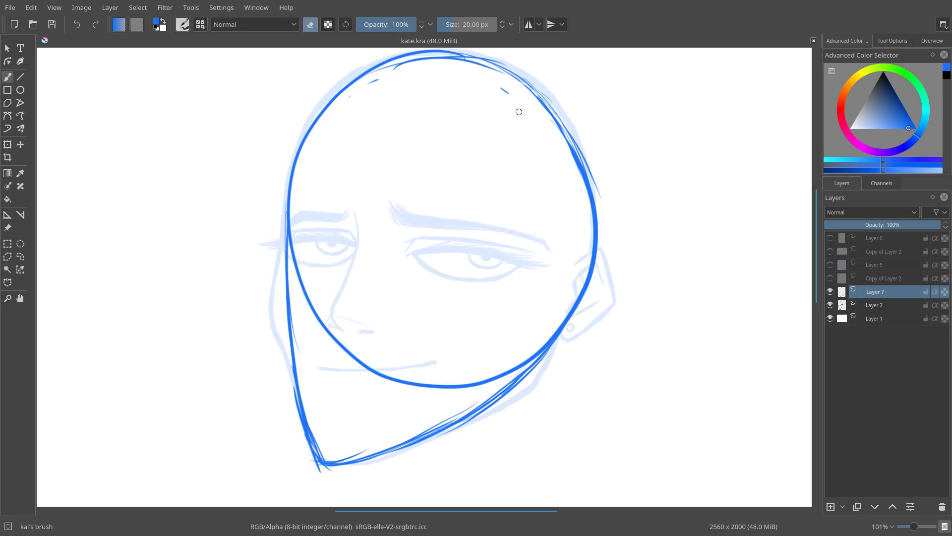
scroll(376, 355, "down", 3)
key("e")
Hide Layer 7 and show Layer 2 at 100% opacity to examine the full face sketch.
scroll(334, 272, "left", 2)
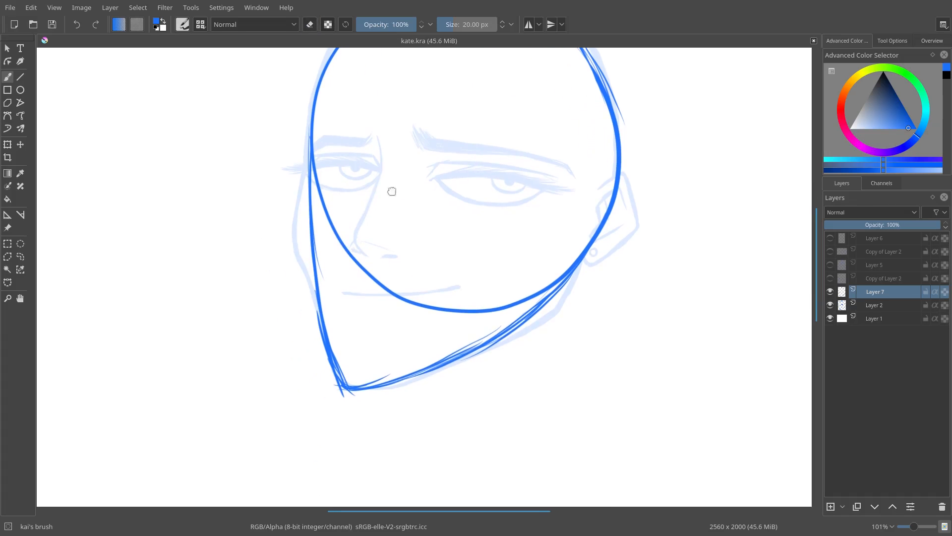
scroll(378, 268, "up", 2)
scroll(467, 247, "right", 1)
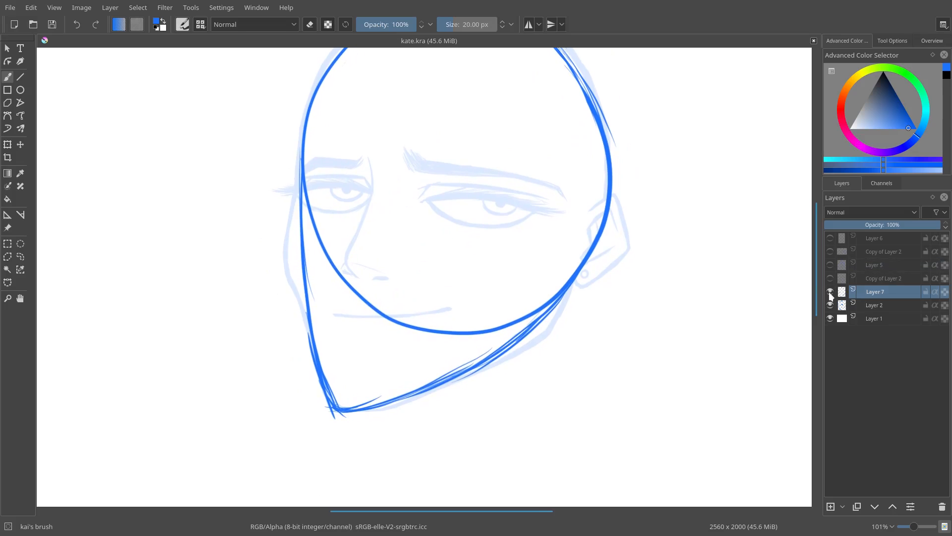
left_click(875, 305)
left_click(831, 291)
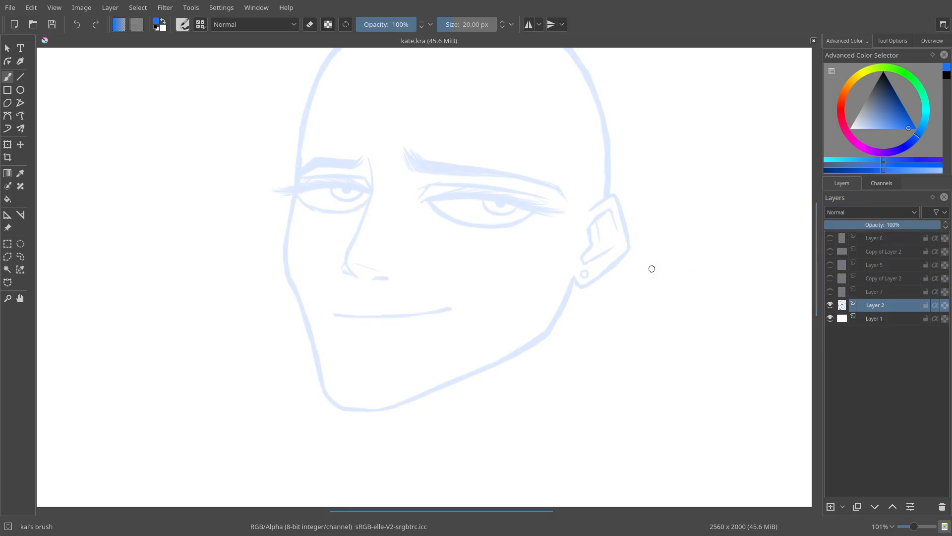
key("ctrl+z")
left_click_drag(531, 247, 540, 278)
left_click_drag(477, 208, 435, 245)
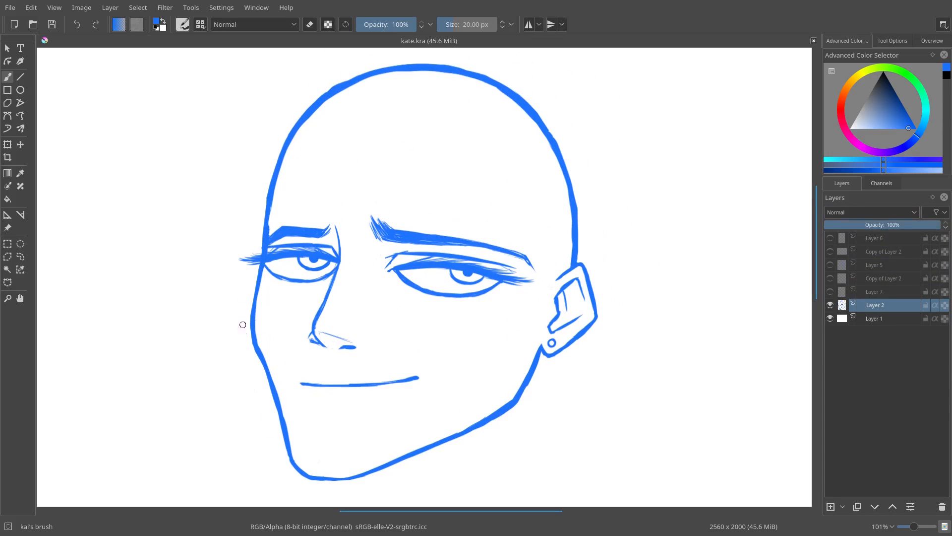
left_click_drag(566, 253, 567, 224)
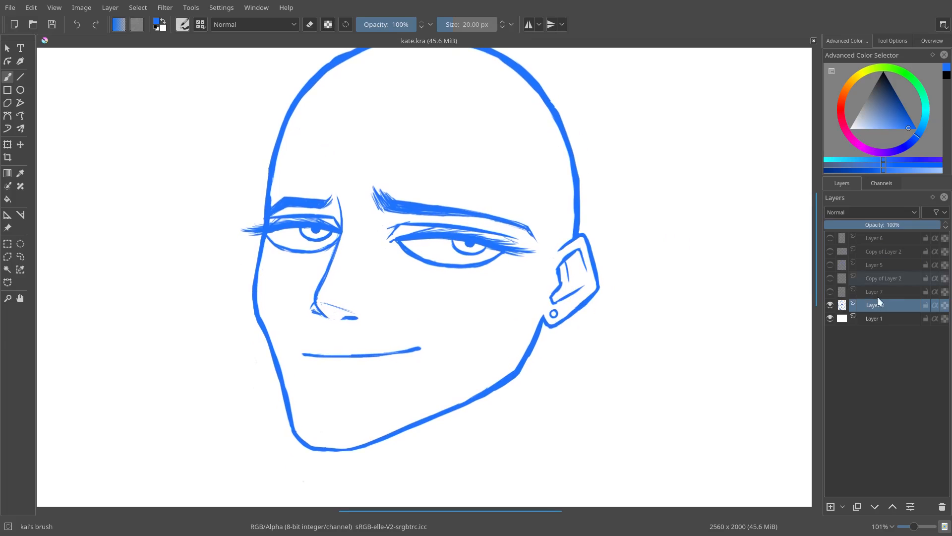
Fade Layer 2 to a faint guide again, then show Layer 7 and make it active.
left_click(878, 303)
left_click(841, 225)
left_click(856, 291)
left_click(830, 292)
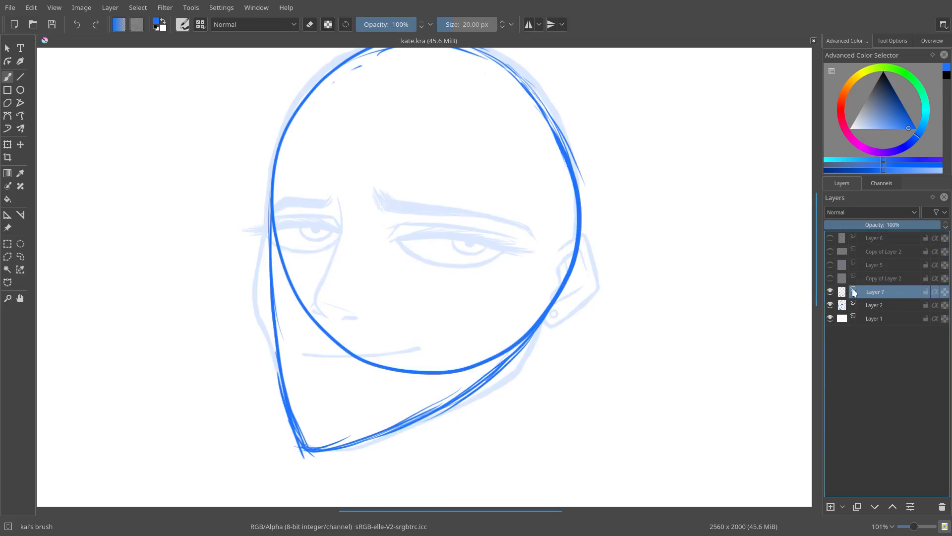
left_click_drag(310, 326, 346, 313)
left_click_drag(400, 341, 399, 334)
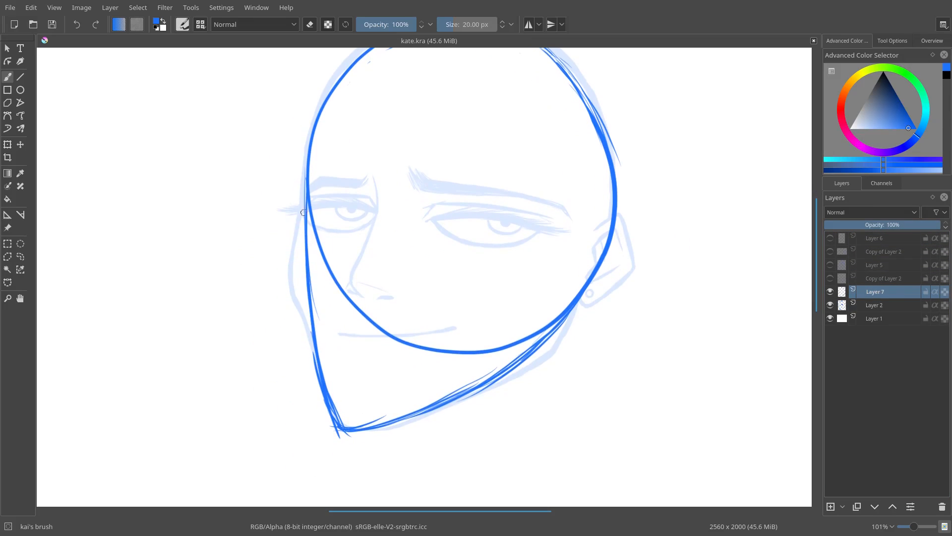
left_click_drag(307, 204, 326, 378)
key("ctrl+z")
left_click_drag(308, 215, 333, 403)
key("ctrl+z")
left_click_drag(310, 287, 330, 394)
left_click_drag(581, 297, 393, 414)
key("ctrl+z")
Draw the far cheek contour bulging outward from brow level and curving back in to the jaw line.
scroll(345, 194, "down", 1)
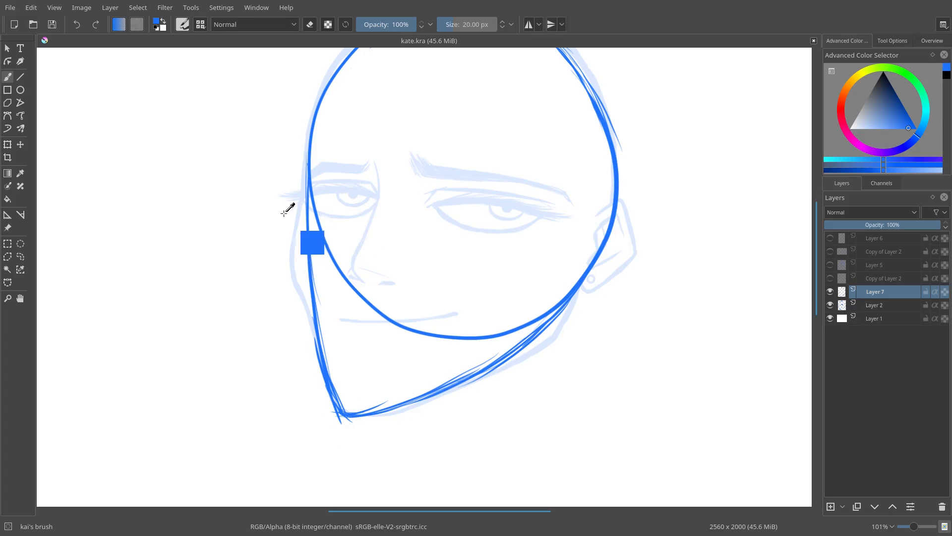
scroll(287, 209, "up", 2)
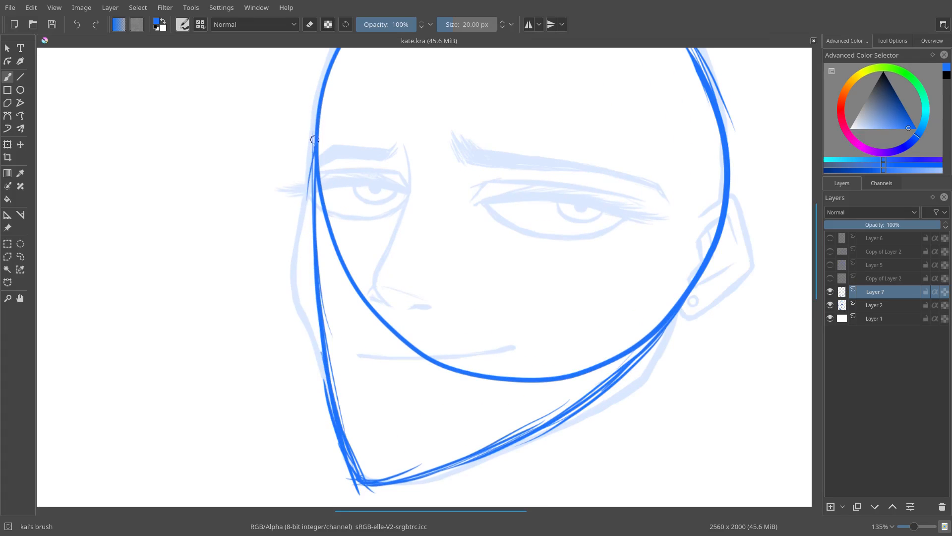
mouse_move(315, 140)
left_mouse_down()
mouse_move(295, 262)
mouse_move(296, 241)
mouse_move(303, 316)
mouse_move(289, 291)
mouse_move(322, 366)
left_mouse_up()
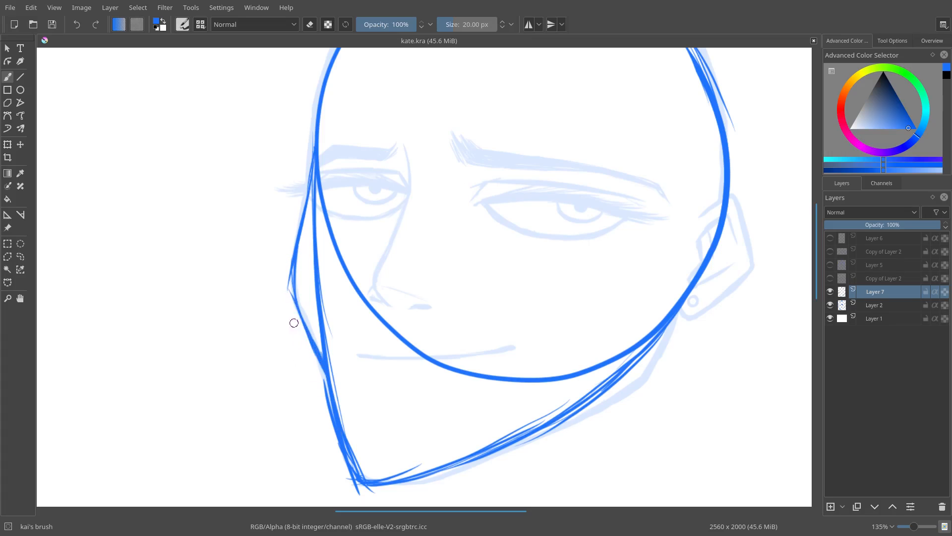
key("e")
key("e")
Draw the angular jaw corner below the ear and carry its lower edge toward the chin.
mouse_move(338, 303)
left_mouse_down()
mouse_move(345, 374)
mouse_move(536, 285)
left_mouse_up()
mouse_move(621, 253)
left_mouse_down()
mouse_move(589, 330)
mouse_move(597, 297)
mouse_move(584, 331)
mouse_move(398, 410)
left_mouse_up()
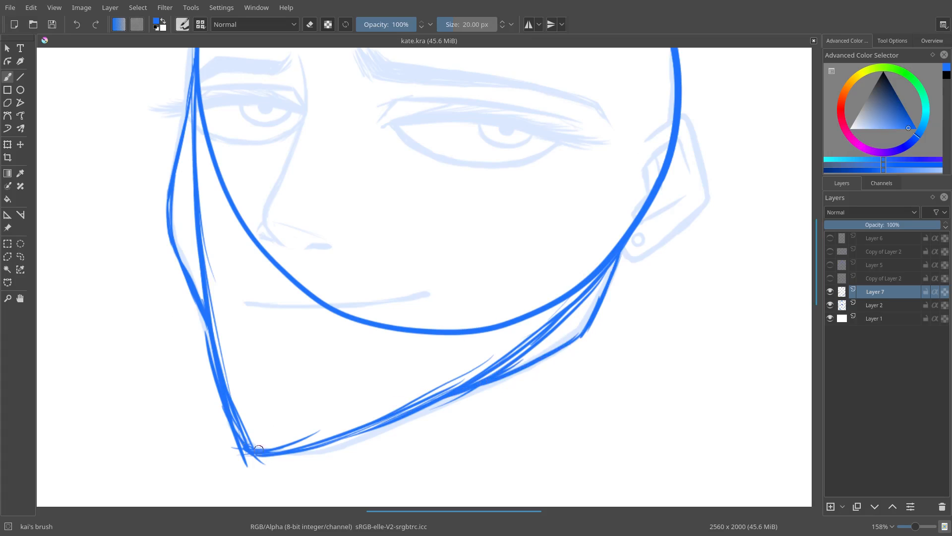
left_click_drag(497, 382, 403, 422)
Erase the stray marks inside the top of the cranium and the line ends overshooting the chin.
mouse_move(319, 314)
left_mouse_down()
mouse_move(321, 354)
mouse_move(341, 381)
left_mouse_up()
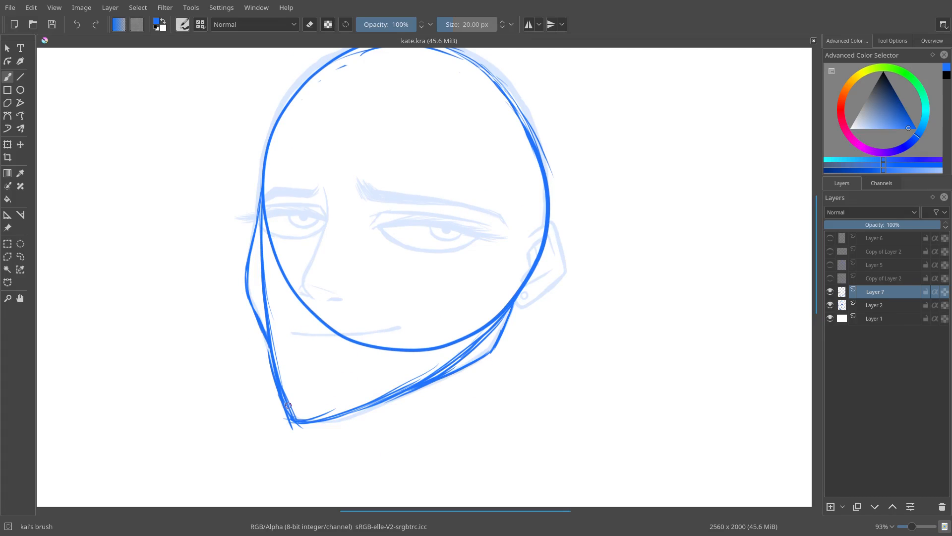
left_click_drag(614, 170, 462, 249)
mouse_move(448, 281)
left_mouse_down()
mouse_move(578, 253)
mouse_move(495, 247)
mouse_move(536, 228)
mouse_move(472, 272)
mouse_move(485, 281)
left_mouse_up()
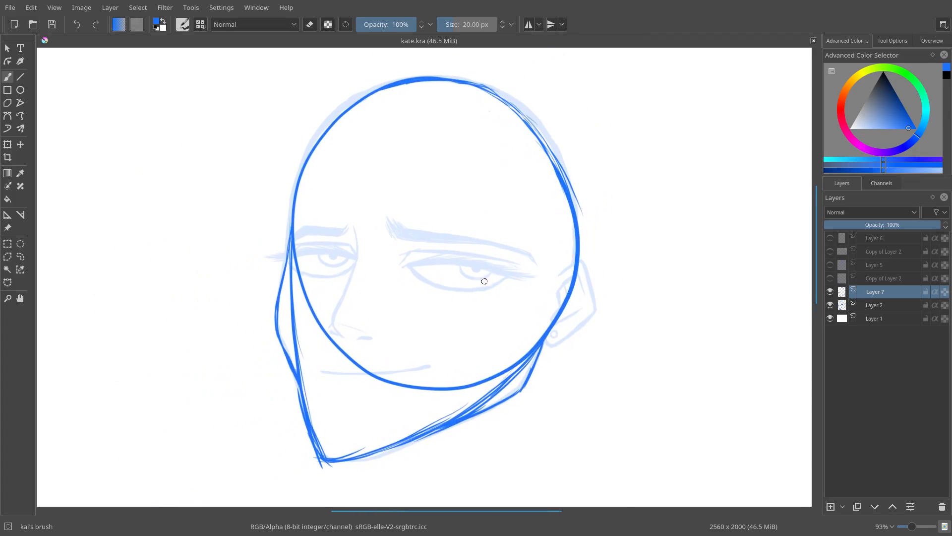
key("e")
key("e")
key("e")
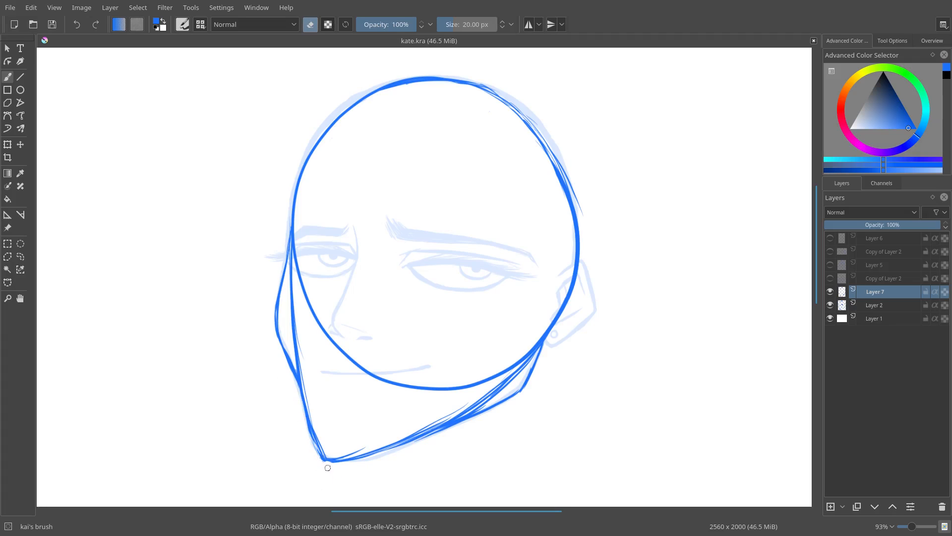
key("e")
Erase the section of the cranium circle that crosses the ear.
left_click_drag(416, 373, 409, 328)
mouse_move(572, 226)
left_mouse_down()
mouse_move(546, 208)
mouse_move(551, 231)
mouse_move(496, 316)
mouse_move(495, 336)
left_mouse_up()
key("e")
key("e")
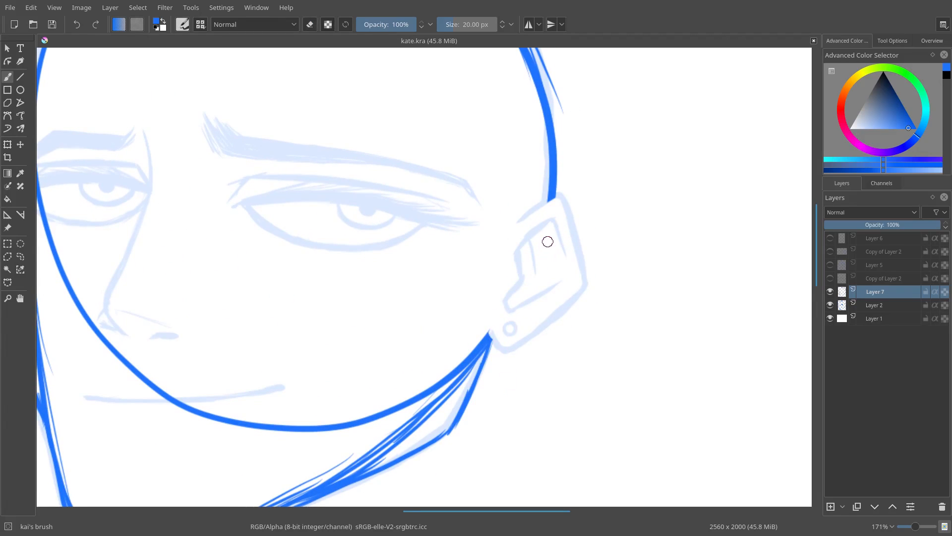
Add a new layer directly above Layer 7.
left_click_drag(546, 240, 474, 244)
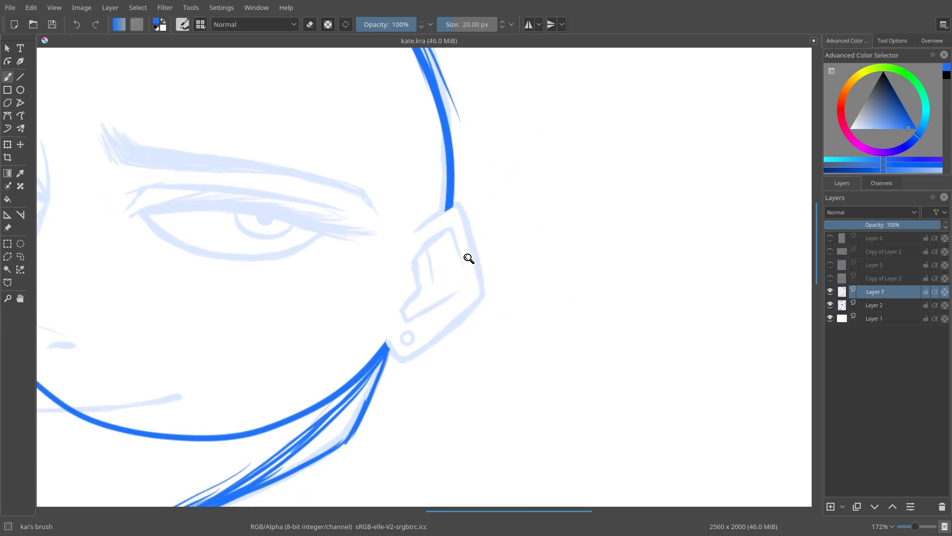
left_click(469, 258)
left_click(831, 507)
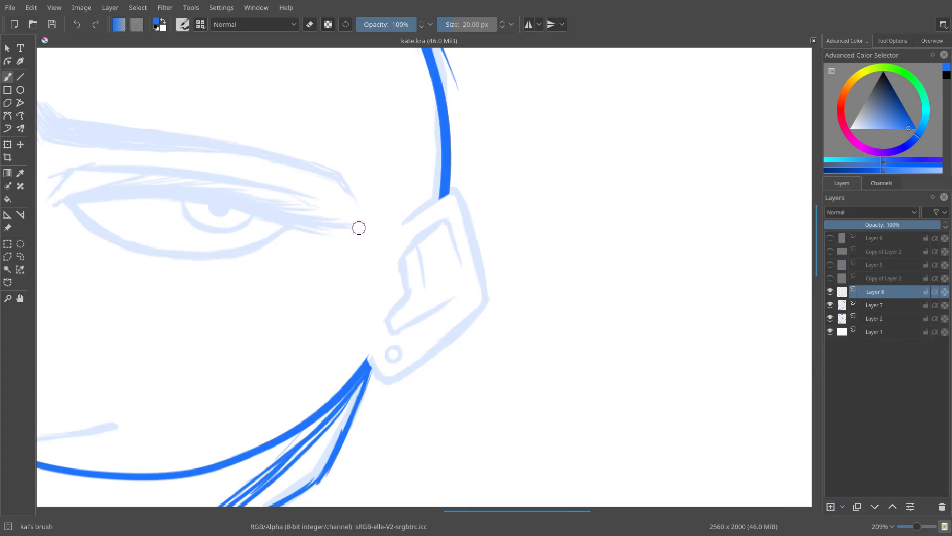
Draw the ear's outer shape as a slanted four-sided block over the reference ear, reinforcing its edges.
mouse_move(373, 251)
left_mouse_down()
mouse_move(466, 183)
mouse_move(486, 298)
left_mouse_up()
left_click_drag(463, 211, 487, 307)
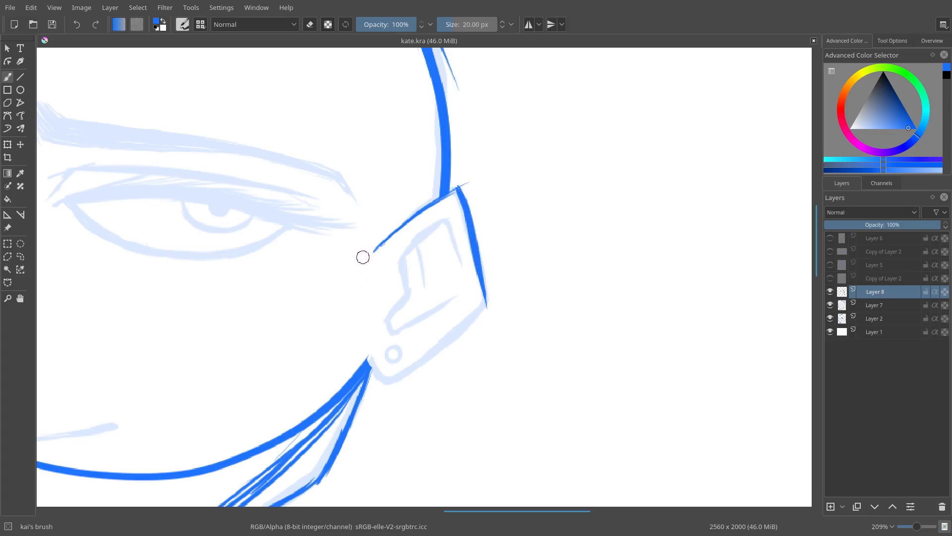
left_click_drag(360, 259, 386, 392)
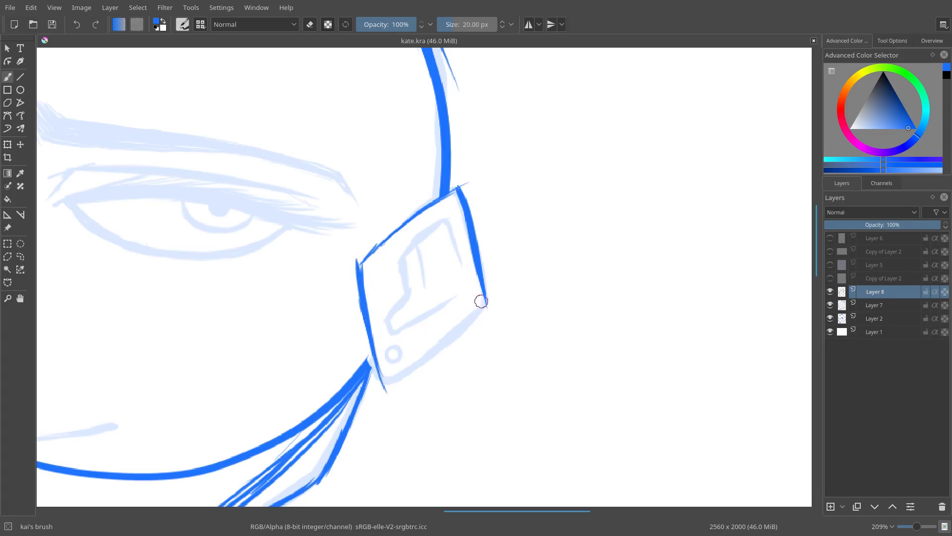
left_click_drag(485, 310, 368, 396)
left_click_drag(373, 353, 381, 385)
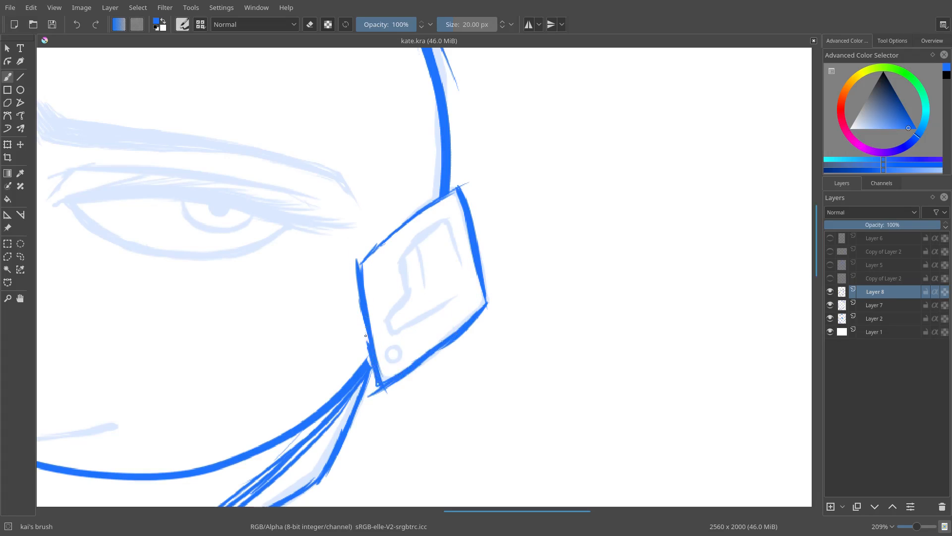
mouse_move(362, 262)
left_mouse_down()
mouse_move(374, 247)
mouse_move(458, 192)
left_mouse_up()
left_click_drag(363, 259, 456, 197)
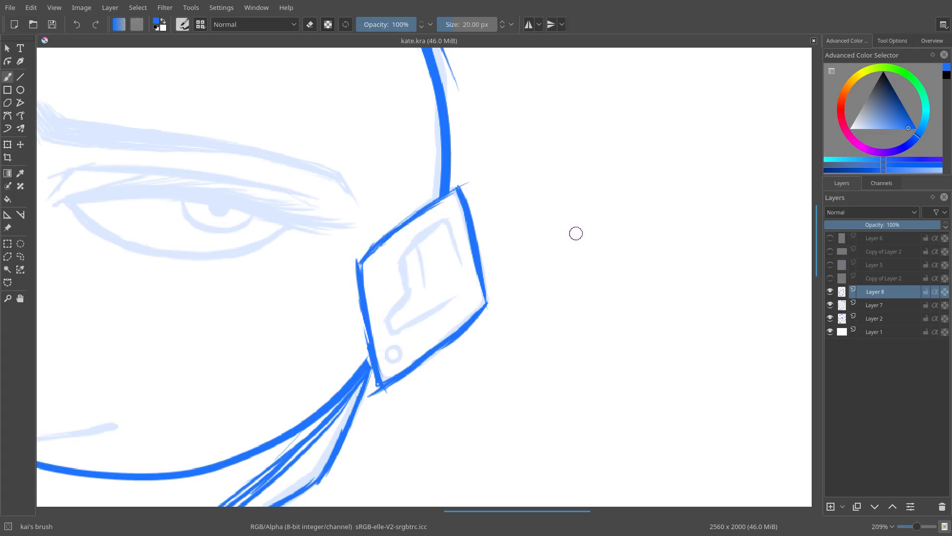
left_click_drag(363, 264, 482, 304)
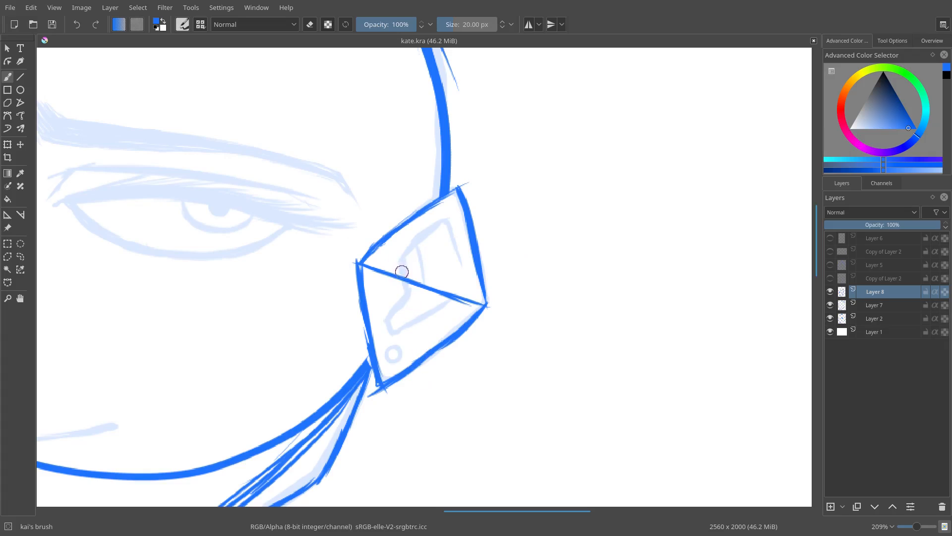
left_click_drag(401, 262, 407, 290)
key("ctrl+z")
key("ctrl+z")
key("ctrl+z")
key("ctrl+z")
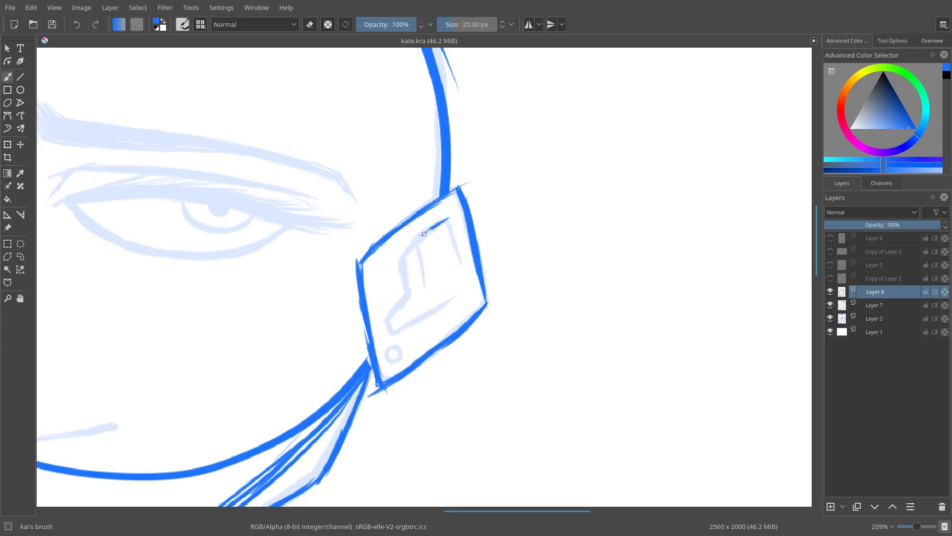
Trace the angular inner contour of the ear, including its short rear edge.
mouse_move(449, 219)
left_mouse_down()
mouse_move(398, 260)
mouse_move(405, 296)
mouse_move(387, 319)
mouse_move(398, 328)
mouse_move(456, 293)
left_mouse_up()
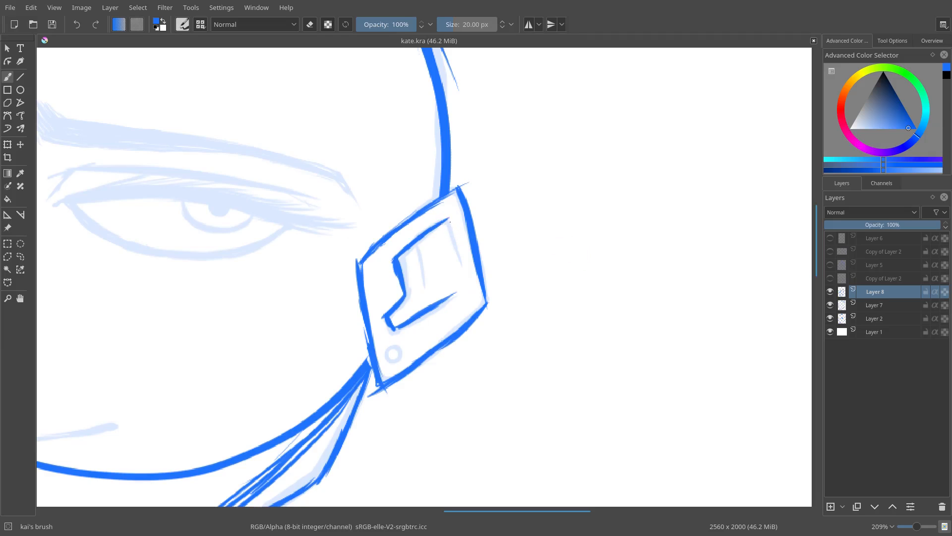
mouse_move(448, 222)
left_mouse_down()
mouse_move(460, 318)
mouse_move(458, 235)
left_mouse_up()
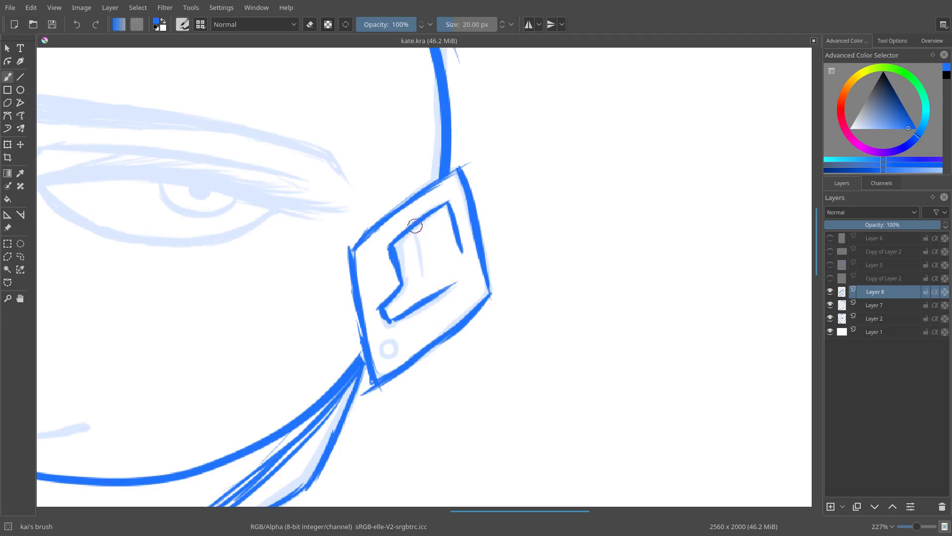
left_click_drag(391, 247, 446, 271)
key("ctrl+z")
mouse_move(429, 217)
left_mouse_down()
mouse_move(450, 247)
mouse_move(421, 284)
left_mouse_up()
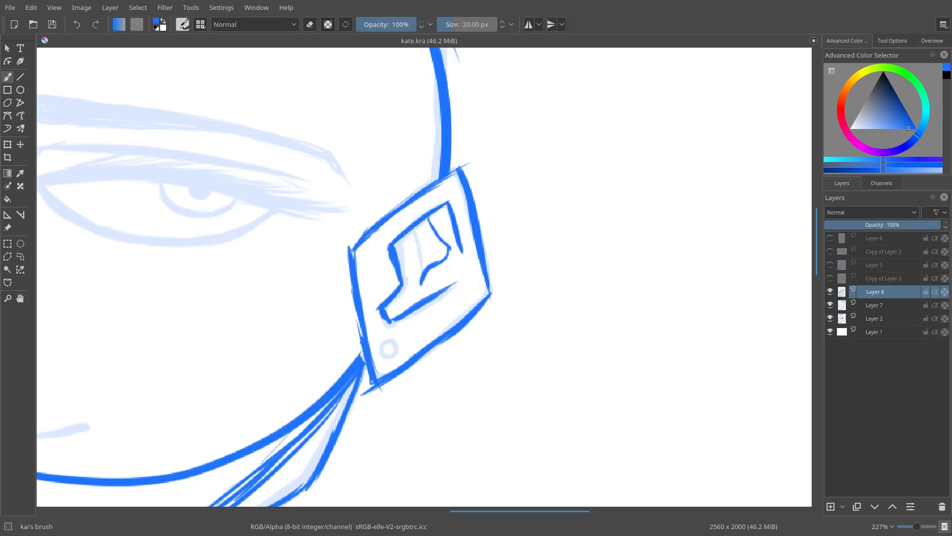
key("ctrl+z")
key("ctrl+z")
key("ctrl+z")
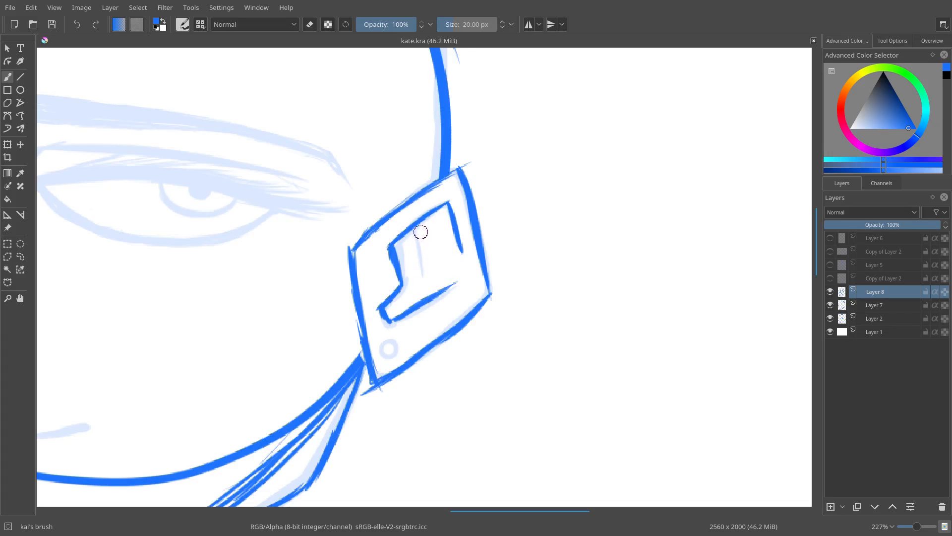
Draw the short vertical fold line inside the ear's inner contour, following the reference.
left_click_drag(416, 228, 424, 281)
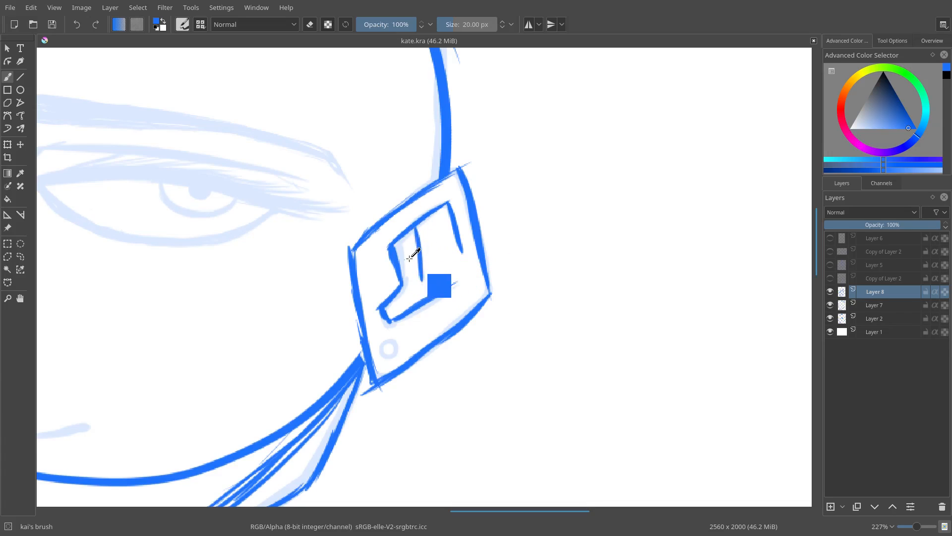
key("ctrl+z")
key("ctrl+z")
mouse_move(417, 226)
left_mouse_down()
mouse_move(423, 314)
mouse_move(489, 300)
mouse_move(484, 271)
mouse_move(459, 249)
left_mouse_up()
left_click_drag(458, 288, 459, 255)
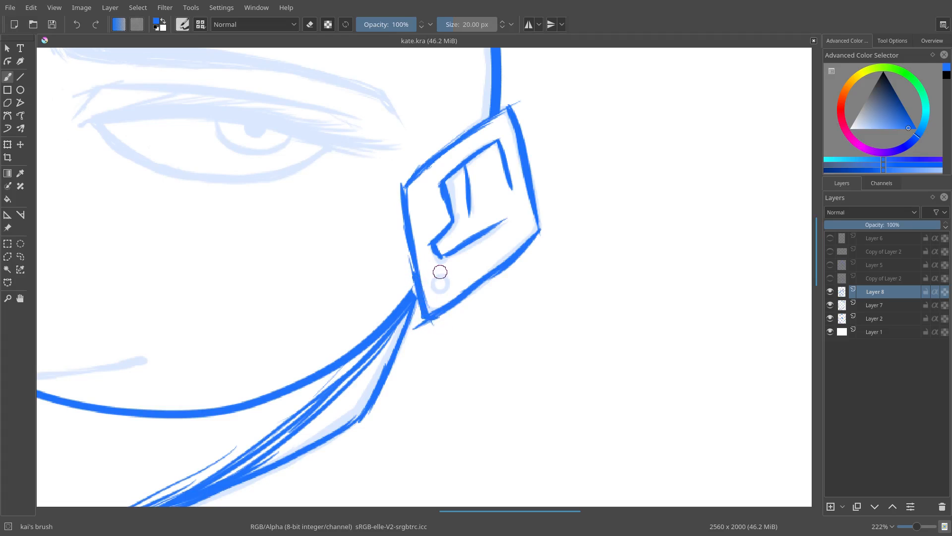
Erase the front edge of the ear block and the overshooting line ends, leaving the earlobe joined to the jaw.
mouse_move(440, 281)
left_mouse_down()
mouse_move(433, 288)
mouse_move(574, 317)
left_mouse_up()
key("ctrl+z")
key("e")
mouse_move(582, 220)
left_mouse_down()
mouse_move(533, 184)
mouse_move(549, 199)
mouse_move(519, 219)
mouse_move(472, 279)
mouse_move(501, 359)
mouse_move(500, 389)
left_mouse_up()
key("e")
key("e")
key("e")
key("e")
left_click_drag(492, 342, 501, 400)
key("e")
left_click_drag(489, 352, 501, 374)
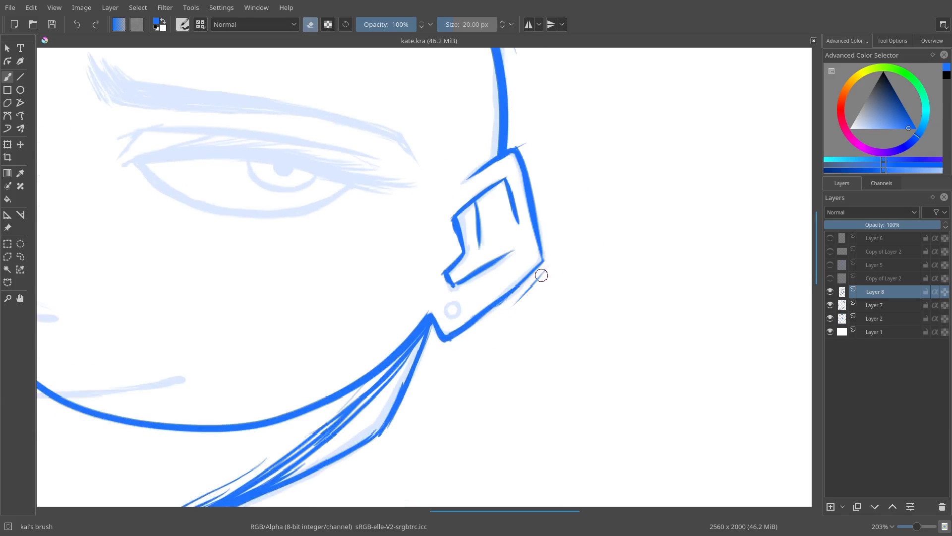
Redraw the ear's lower outer edge, tidy its corners, and merge the ear layer into Layer 7.
left_click_drag(541, 274, 498, 317)
key("e")
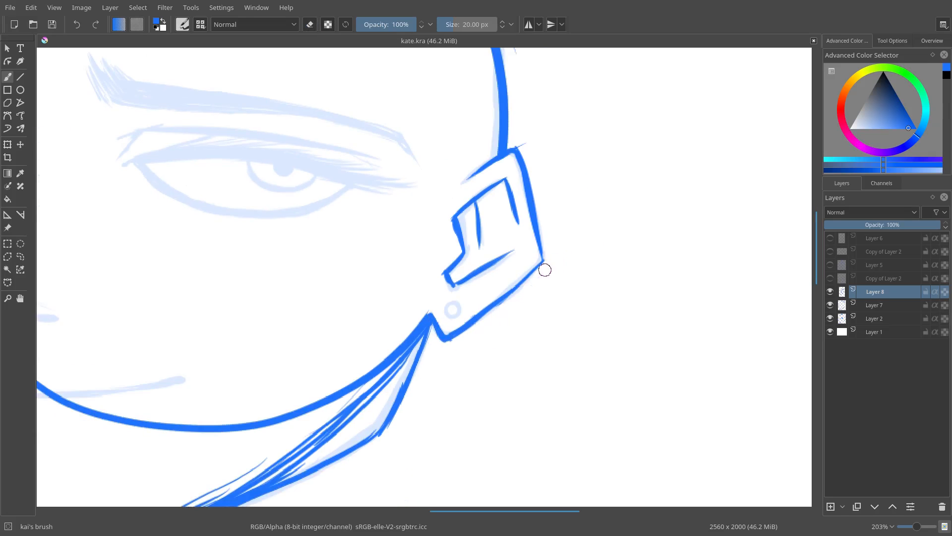
left_click_drag(542, 258, 424, 349)
key("e")
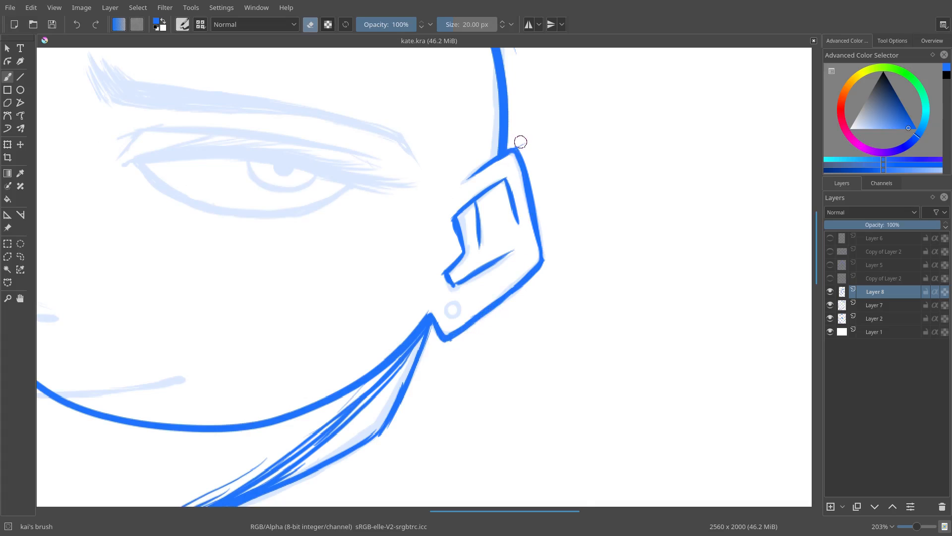
key("e")
key("e")
key("e")
key("e")
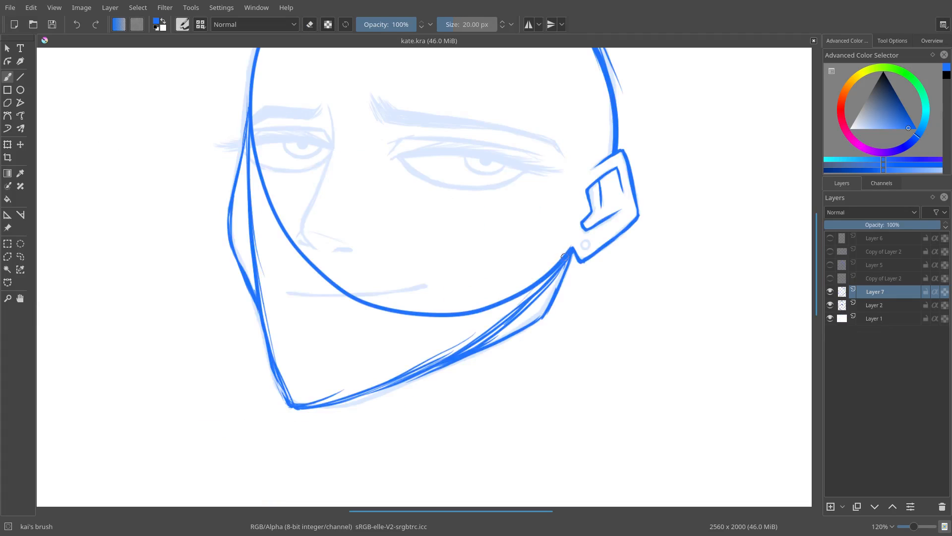
Erase the cranium arc crossing the face and the stray jaw lines, leaving one clean head outline.
key("e")
mouse_move(571, 248)
left_mouse_down()
mouse_move(509, 313)
mouse_move(446, 350)
mouse_move(463, 346)
mouse_move(486, 323)
mouse_move(412, 318)
left_mouse_up()
mouse_move(263, 172)
left_mouse_down()
mouse_move(247, 166)
mouse_move(245, 236)
left_mouse_up()
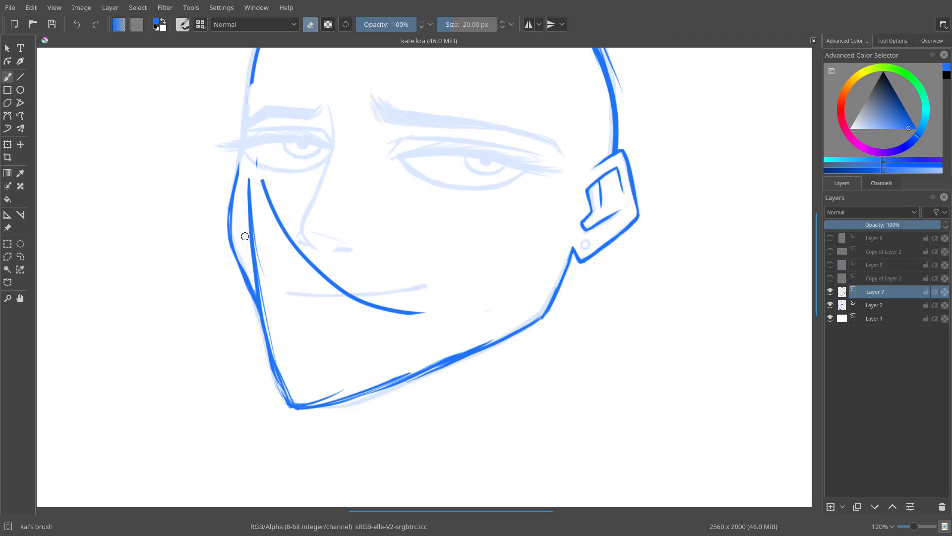
left_click_drag(245, 236, 251, 183)
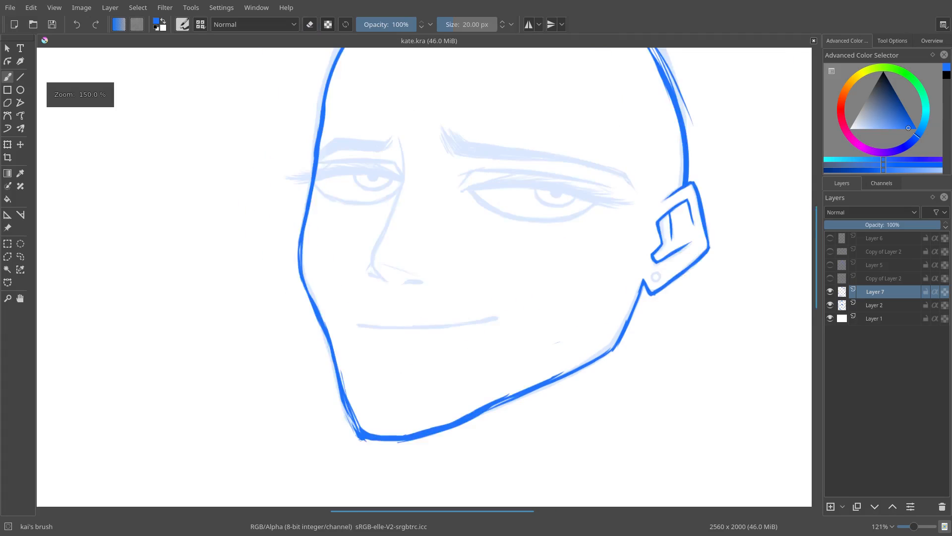
Trace the mouth as one long curved line over the reference and tidy the stray ends with the eraser.
scroll(407, 332, "up", 3)
mouse_move(339, 322)
left_mouse_down()
mouse_move(426, 325)
mouse_move(527, 312)
left_mouse_up()
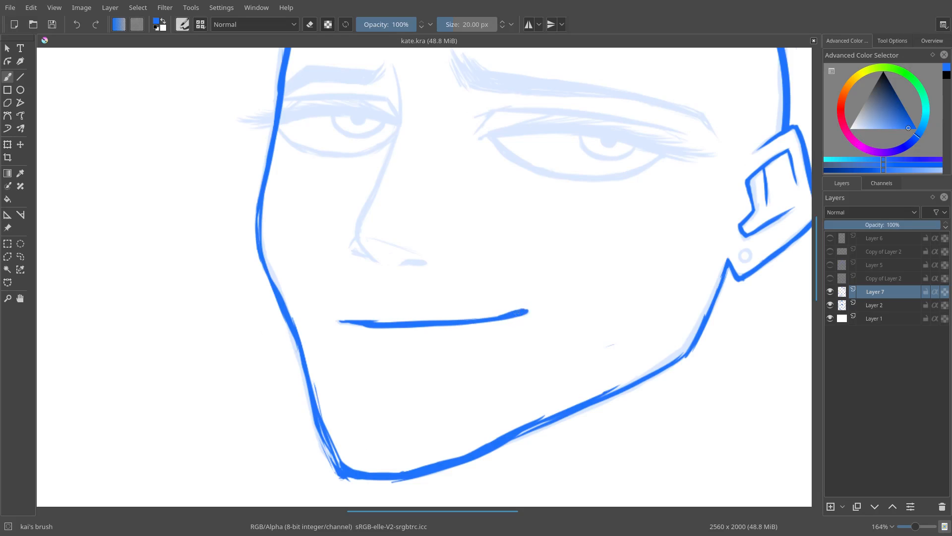
key("e")
left_click_drag(329, 314, 315, 403)
left_click_drag(439, 297, 418, 280)
left_click_drag(366, 238, 408, 268)
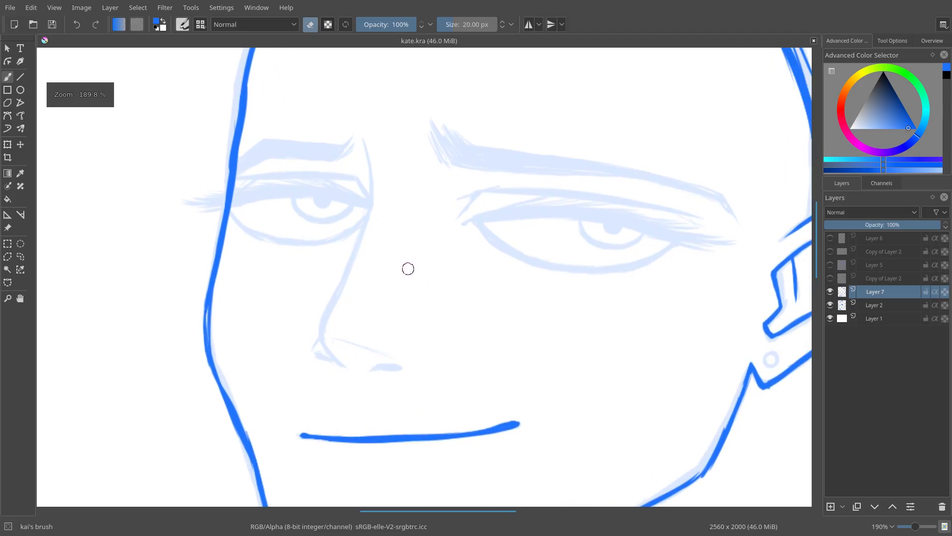
Add a new layer directly above Layer 7 for the nose.
left_click(830, 506)
scroll(368, 366, "down", 1)
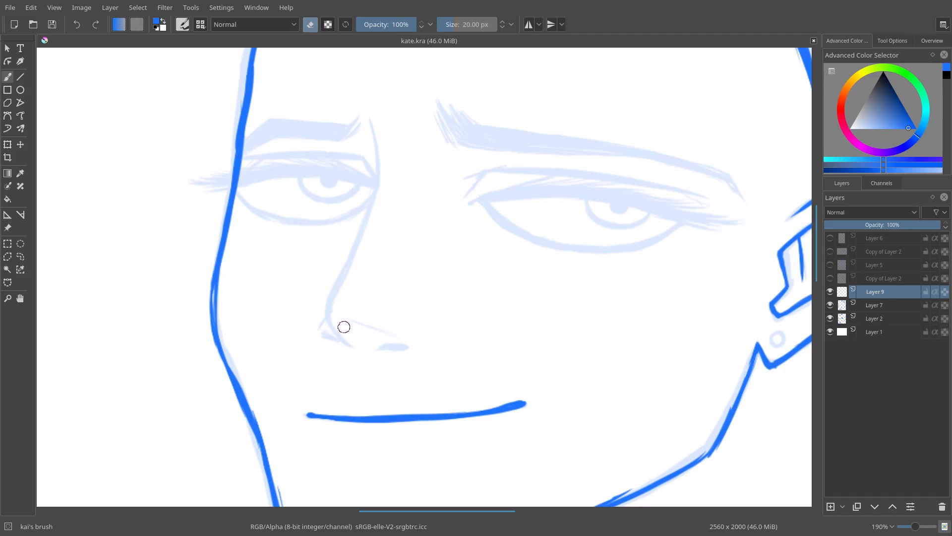
key("e")
left_click_drag(323, 313, 404, 347)
key("ctrl+z")
mouse_move(333, 316)
left_mouse_down()
mouse_move(391, 344)
mouse_move(330, 333)
mouse_move(391, 344)
left_mouse_up()
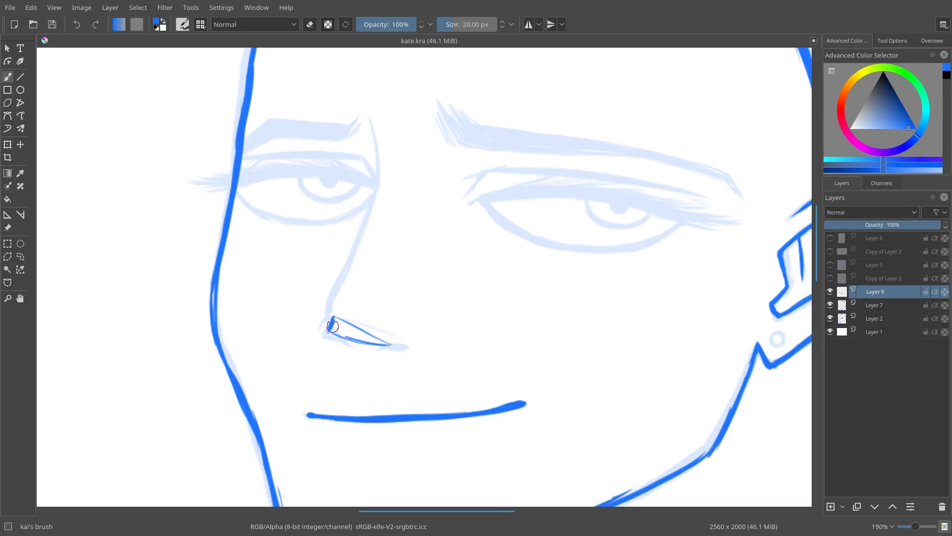
left_click_drag(335, 321, 375, 340)
mouse_move(364, 304)
left_mouse_down()
mouse_move(394, 346)
mouse_move(430, 221)
mouse_move(399, 223)
left_mouse_up()
key("ctrl+z")
key("ctrl+z")
key("ctrl+z")
key("ctrl+z")
key("ctrl+z")
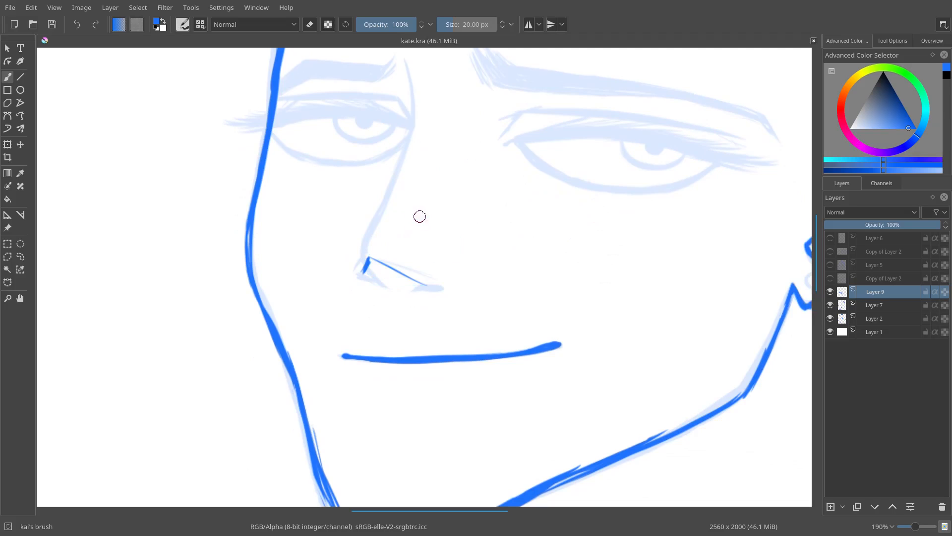
key("ctrl+z")
Trace the nose bridge from the inner brow down to the tip and curve it under the nose.
scroll(417, 208, "up", 2)
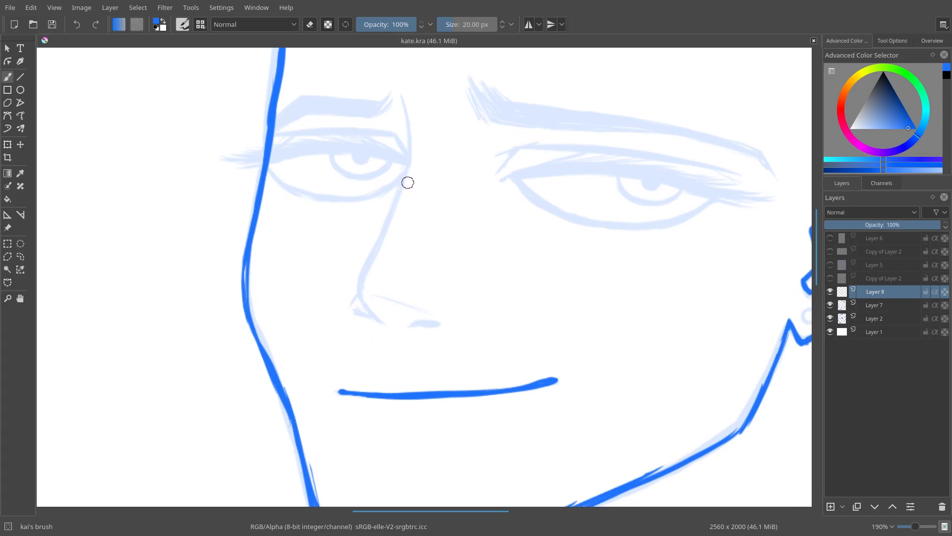
left_click_drag(401, 94, 409, 143)
left_click_drag(408, 148, 389, 225)
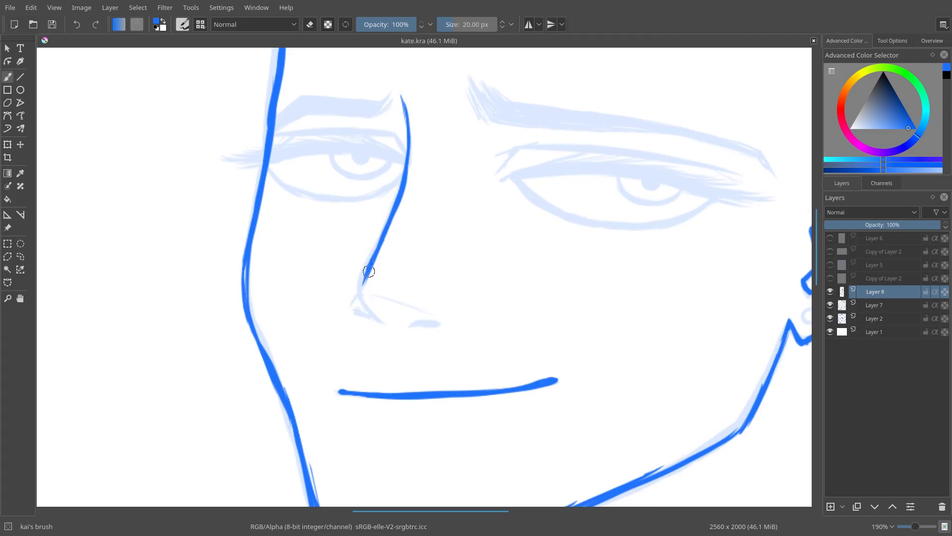
mouse_move(365, 284)
left_mouse_down()
mouse_move(374, 266)
mouse_move(371, 305)
mouse_move(363, 279)
mouse_move(384, 325)
left_mouse_up()
Rotate the canvas and draw filled shapes for the near and far nostrils beneath the nose.
left_click_drag(394, 281, 399, 294)
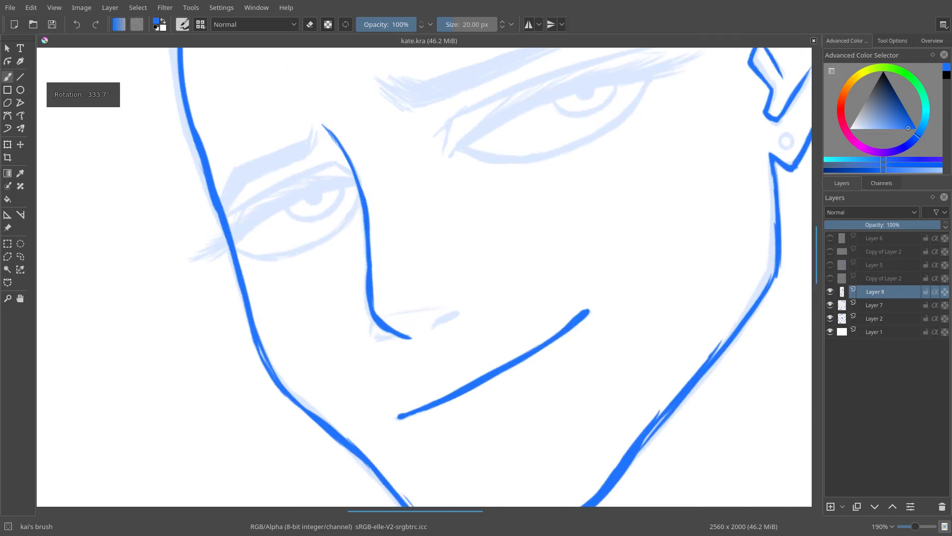
mouse_move(431, 328)
left_mouse_down()
mouse_move(433, 306)
mouse_move(441, 316)
left_mouse_up()
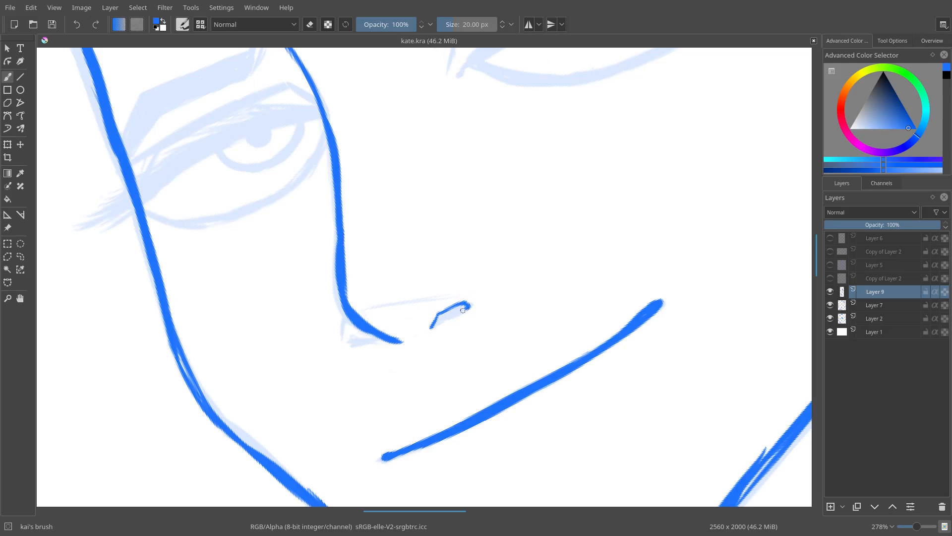
left_click_drag(467, 305, 438, 323)
key("e")
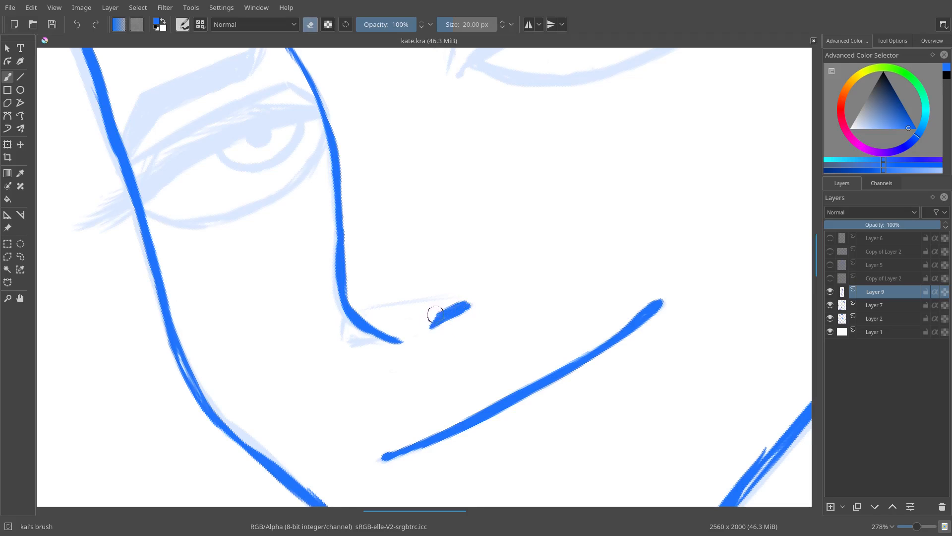
key("e")
key("e")
key("e")
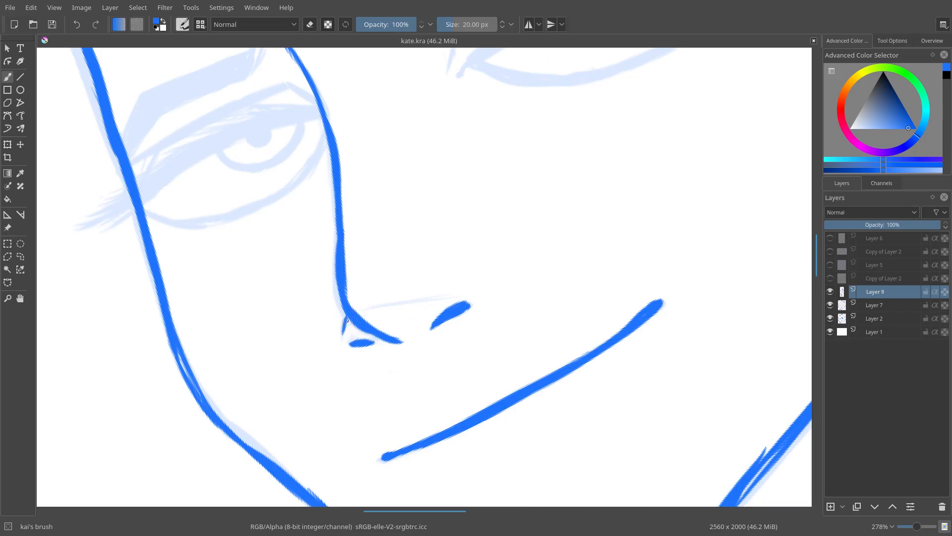
Finish the far nostril wing, thin the bridge line, add a thin line from tip to near nostril, and reset the canvas rotation.
key("e")
key("e")
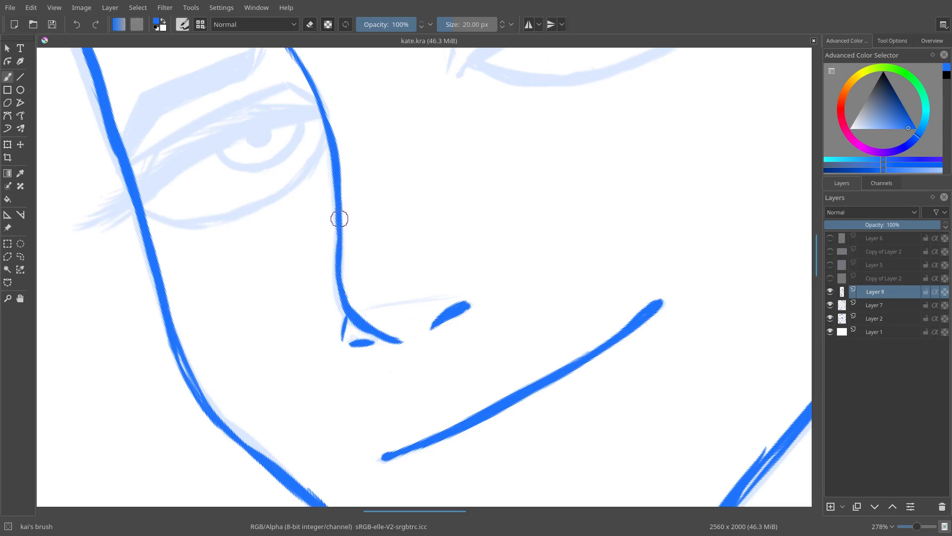
key("e")
left_click_drag(364, 309, 452, 293)
key("5")
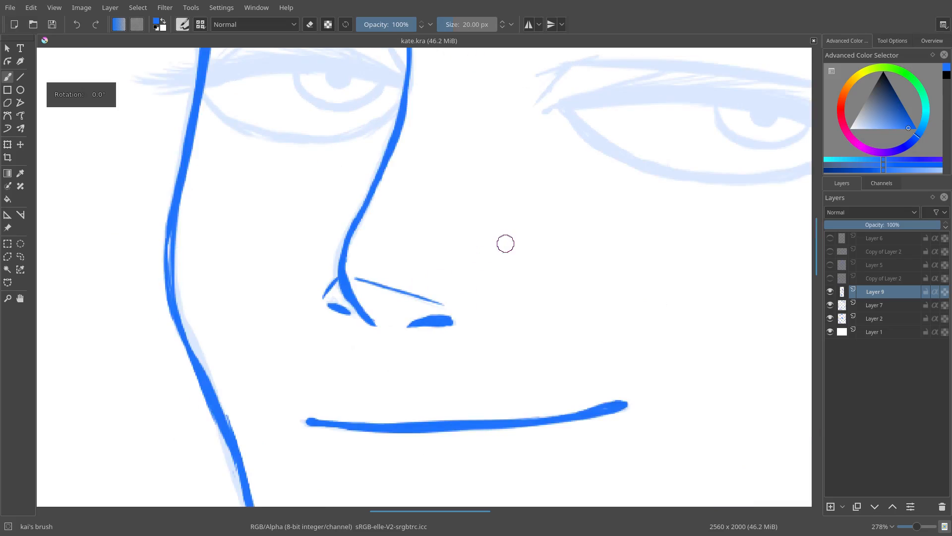
Hide Layer 9 and Layer 7, then select Layer 2 and restore the reference sketch to full opacity.
scroll(504, 361, "down", 2)
left_click_drag(495, 252, 410, 275)
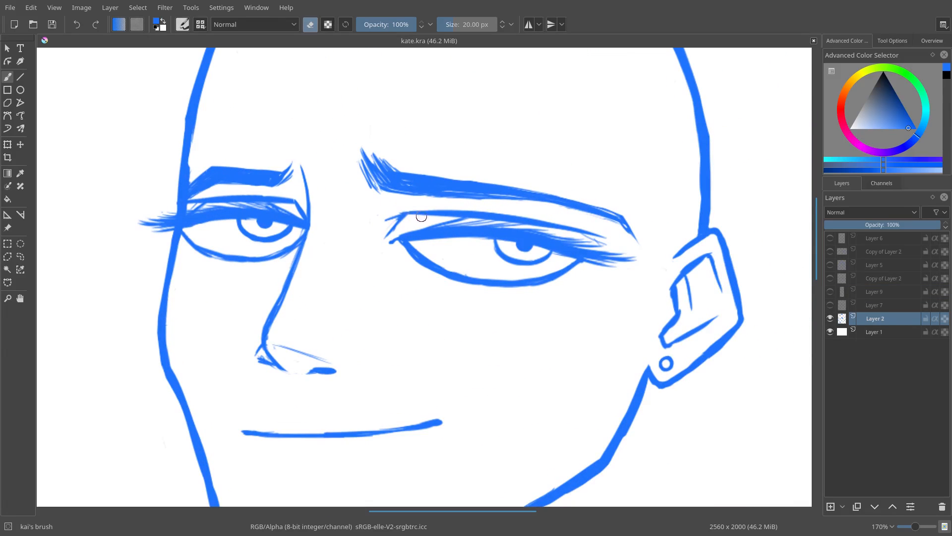
key("e")
left_click_drag(506, 261, 405, 301)
scroll(404, 340, "down", 2)
mouse_move(407, 340)
left_mouse_down()
mouse_move(449, 309)
mouse_move(460, 282)
mouse_move(453, 308)
left_mouse_up()
left_click_drag(584, 264, 468, 225)
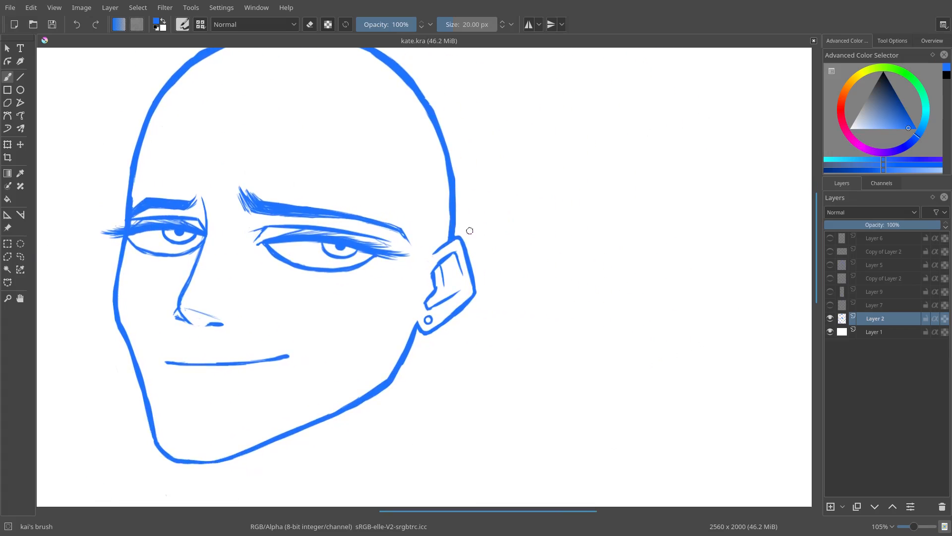
Import the woman's portrait photo as a new layer above Layer 2.
mouse_move(536, 238)
left_mouse_down()
mouse_move(609, 266)
mouse_move(252, 222)
mouse_move(495, 228)
mouse_move(520, 216)
left_mouse_up()
left_click_drag(363, 242, 552, 232)
left_click_drag(433, 238, 535, 244)
left_click_drag(345, 176, 367, 216)
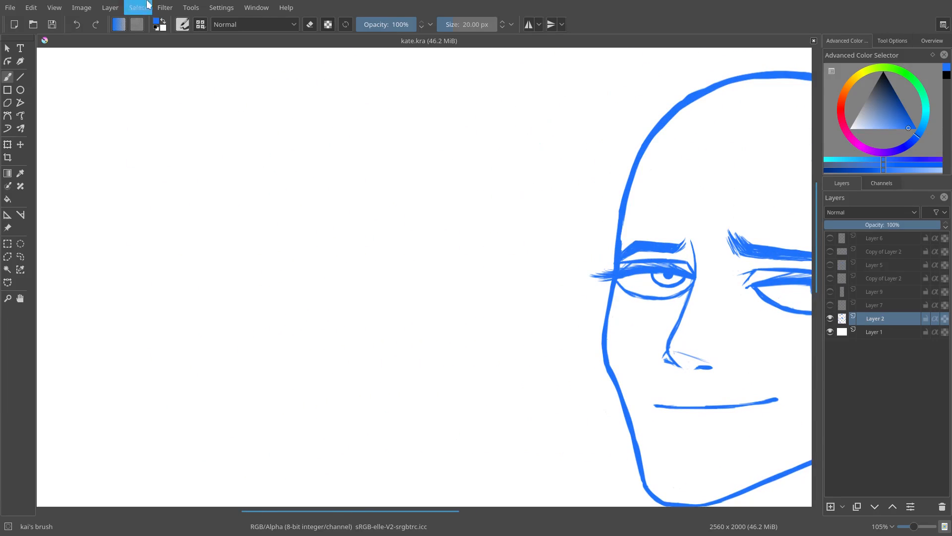
left_click(221, 8)
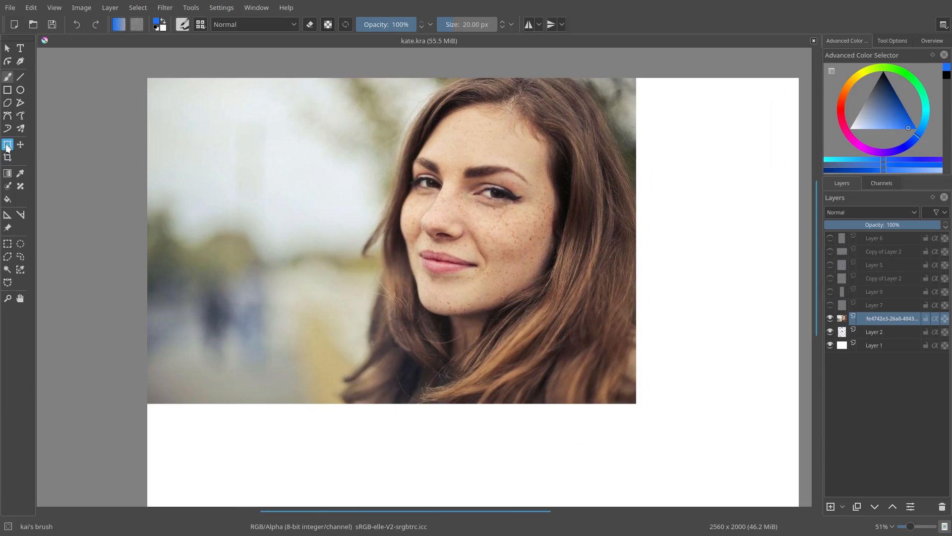
left_click(7, 145)
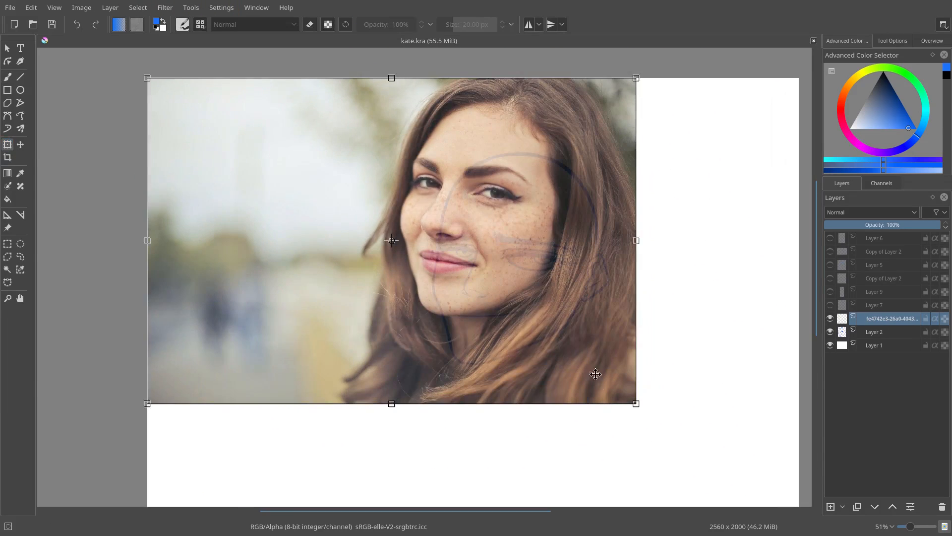
mouse_move(636, 403)
left_mouse_down()
mouse_move(410, 254)
mouse_move(426, 272)
left_mouse_up()
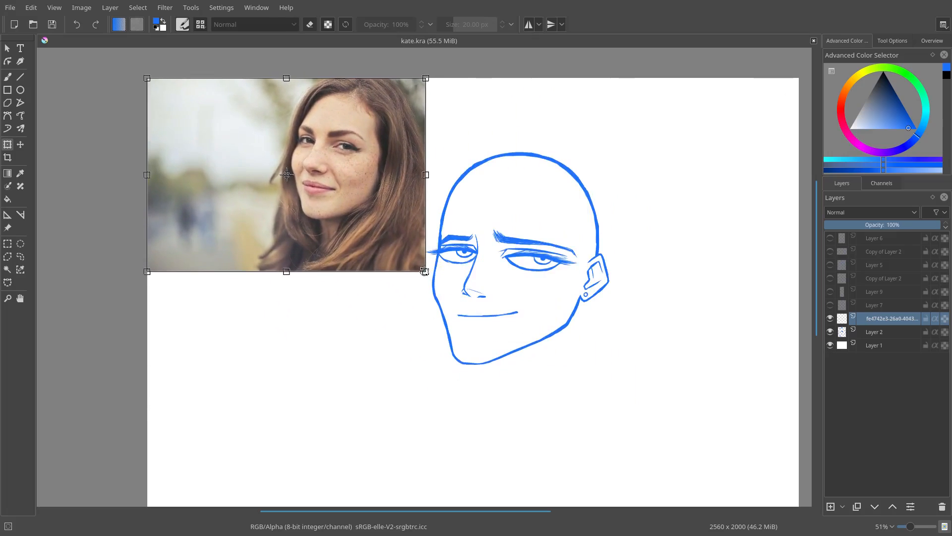
left_click_drag(360, 223, 367, 220)
key("ctrl+z")
key("ctrl+z")
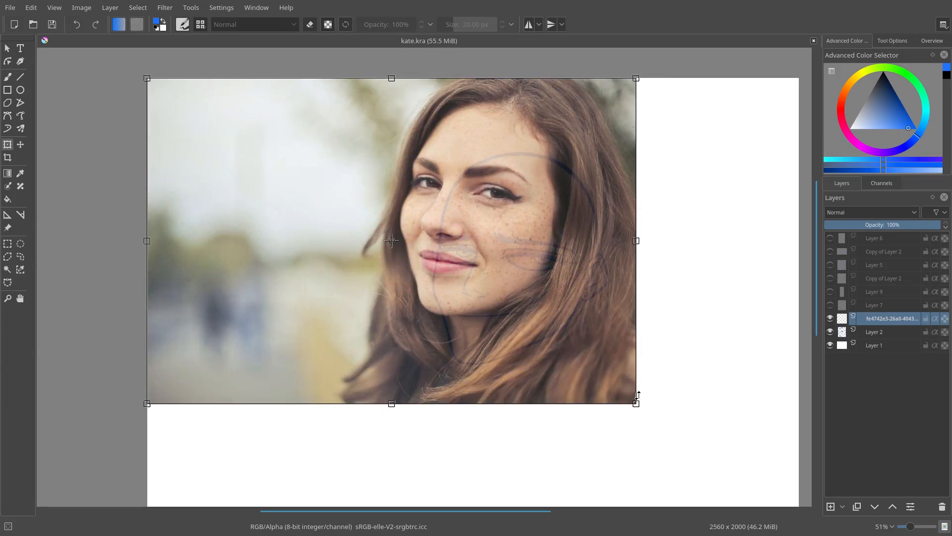
Scale the portrait photo down and place it beside the sketched head, covering none of the drawing.
mouse_move(636, 403)
left_mouse_down()
mouse_move(546, 325)
mouse_move(476, 296)
mouse_move(397, 243)
mouse_move(468, 292)
left_mouse_up()
left_click_drag(404, 239, 343, 327)
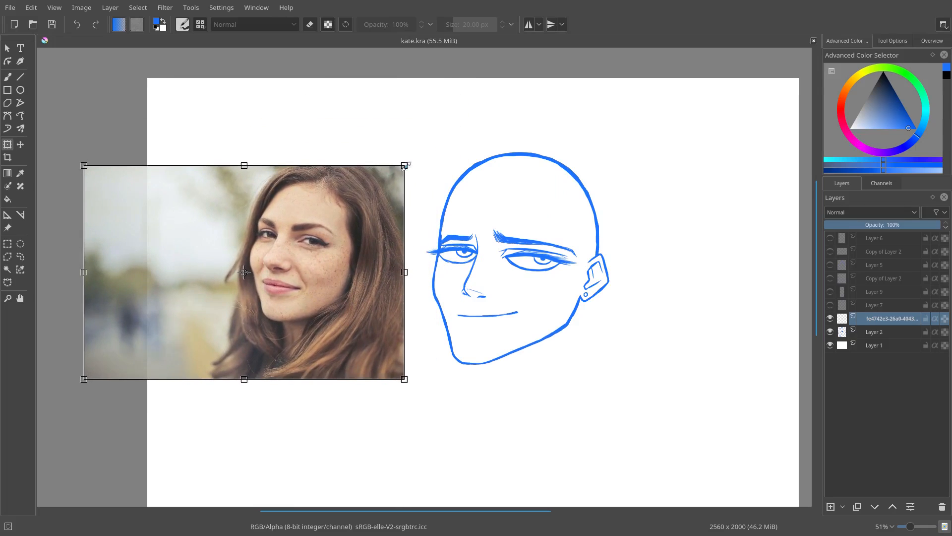
mouse_move(406, 165)
left_mouse_down()
mouse_move(454, 128)
mouse_move(405, 188)
mouse_move(378, 183)
left_mouse_up()
left_click(5, 77)
Examine the portrait photo and the sketched head side by side at closer range.
left_click_drag(530, 350, 564, 327)
left_click_drag(385, 305, 385, 290)
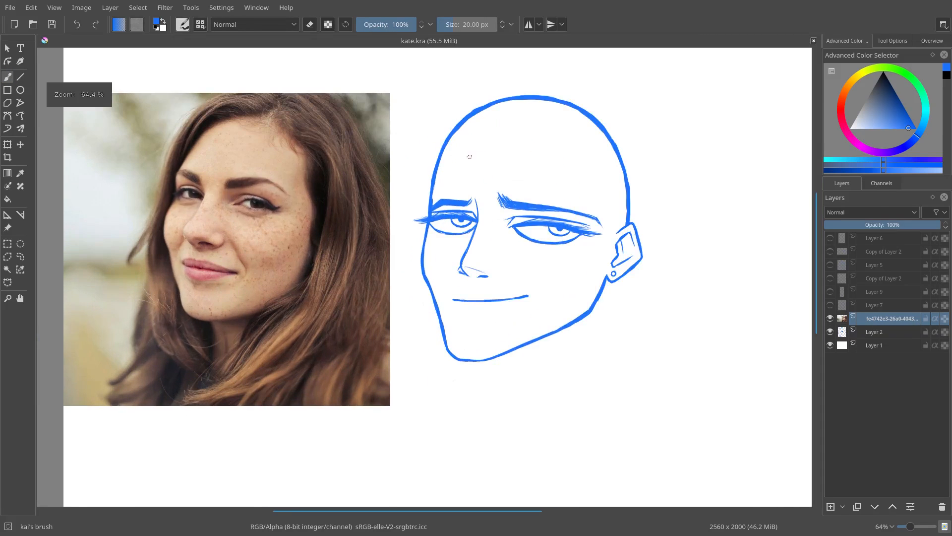
left_click_drag(515, 272, 540, 288)
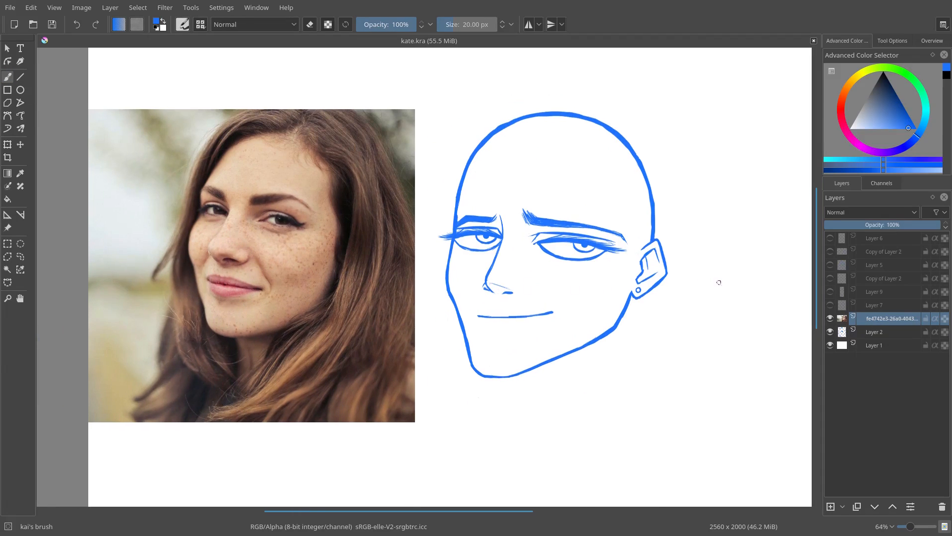
left_click_drag(597, 281, 571, 281)
left_click_drag(408, 312, 456, 299)
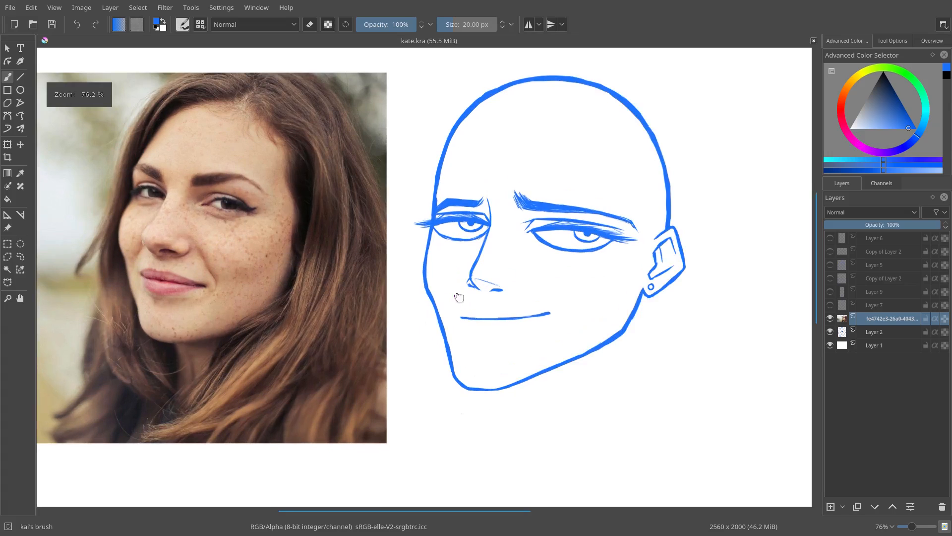
left_click_drag(567, 288, 726, 276)
left_click_drag(744, 314, 706, 348)
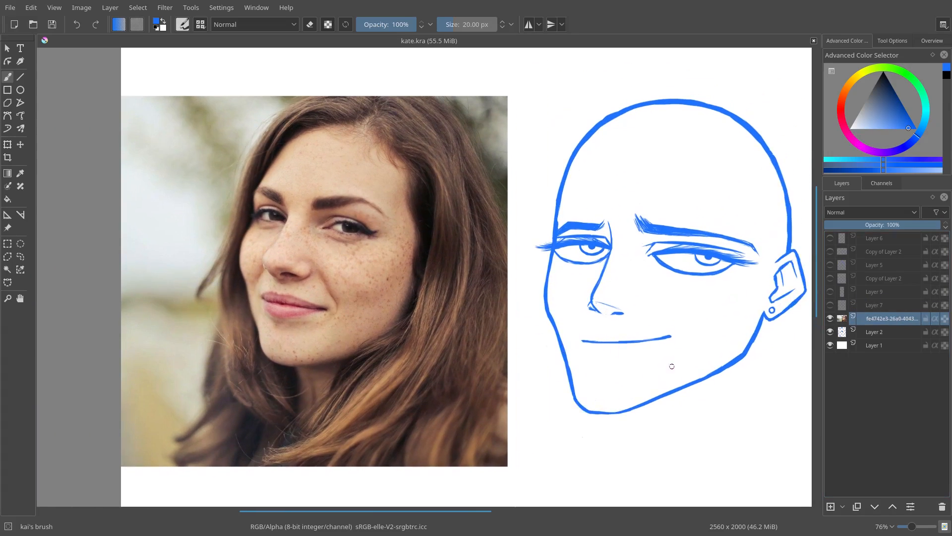
mouse_move(764, 119)
left_mouse_down()
mouse_move(553, 390)
mouse_move(509, 219)
left_mouse_up()
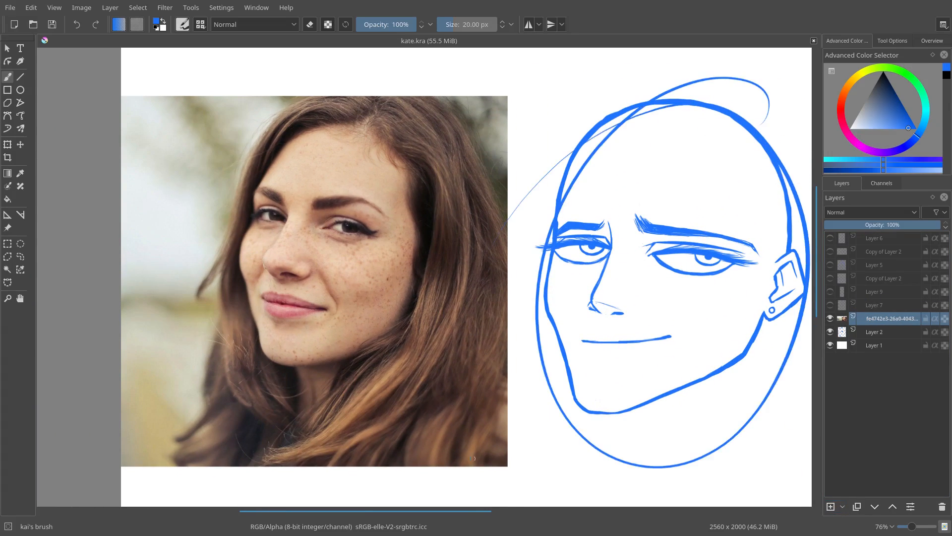
key("ctrl+z")
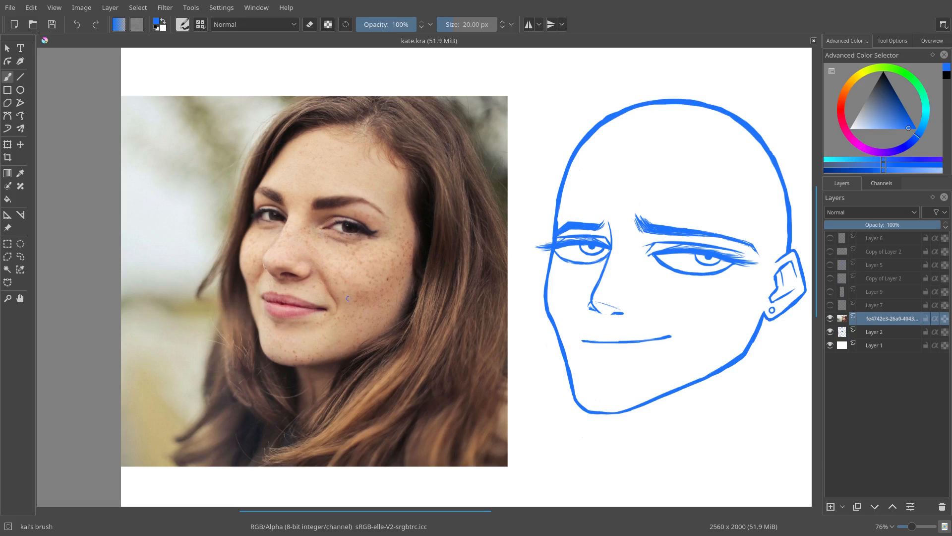
left_click_drag(665, 285, 644, 309)
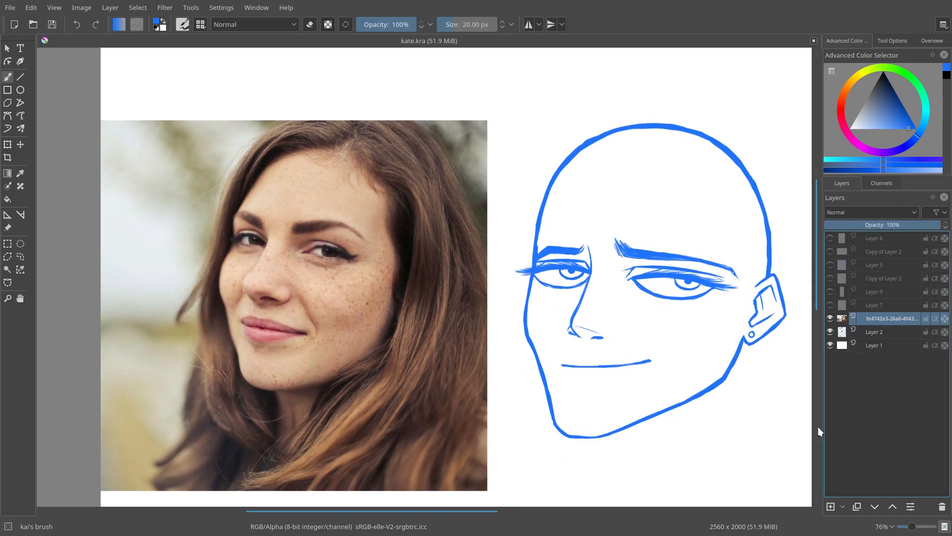
mouse_move(743, 281)
left_mouse_down()
mouse_move(633, 256)
mouse_move(682, 242)
left_mouse_up()
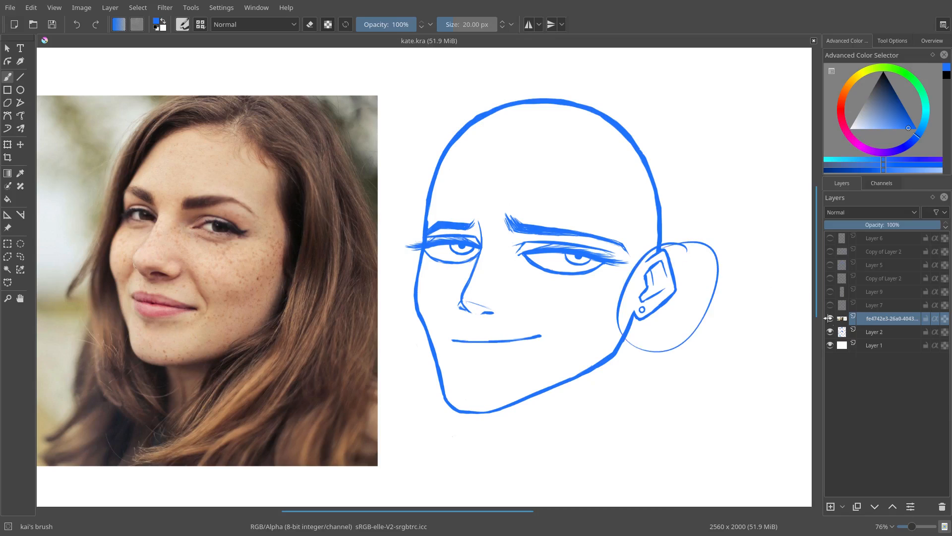
key("ctrl+z")
On Layer 2, select the ear with a freehand outline, enlarge and slightly rotate it against the head, and clear the selection.
left_click(876, 332)
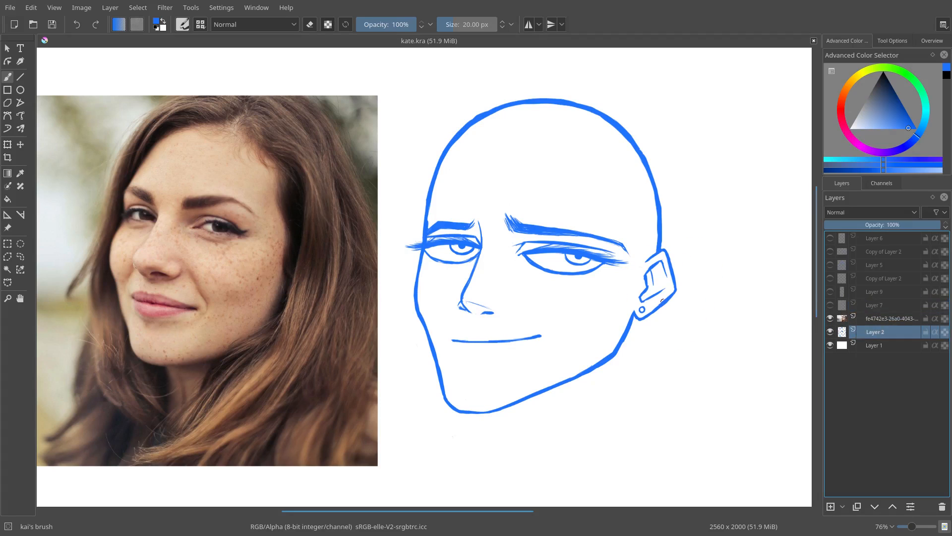
left_click_drag(664, 300, 528, 287)
left_click(21, 256)
left_click_drag(444, 316, 473, 274)
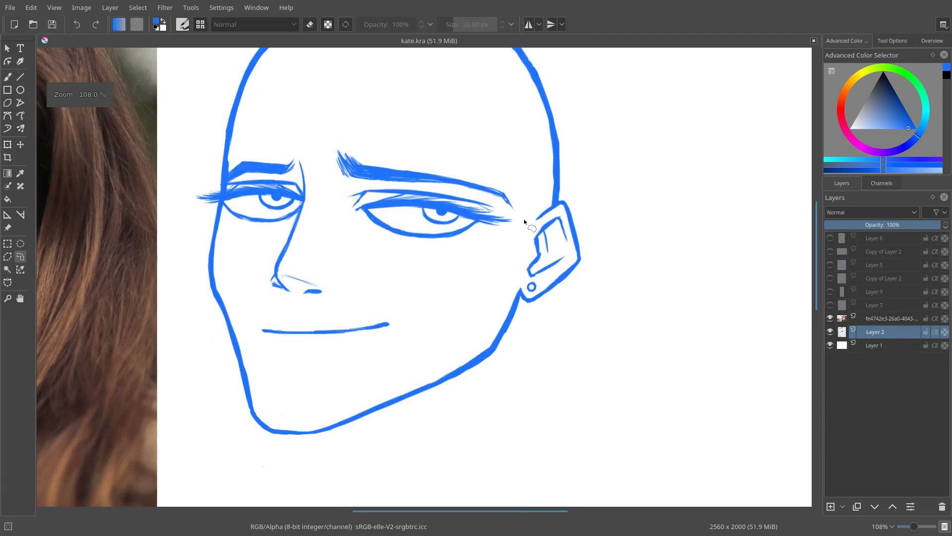
left_click_drag(522, 221, 549, 206)
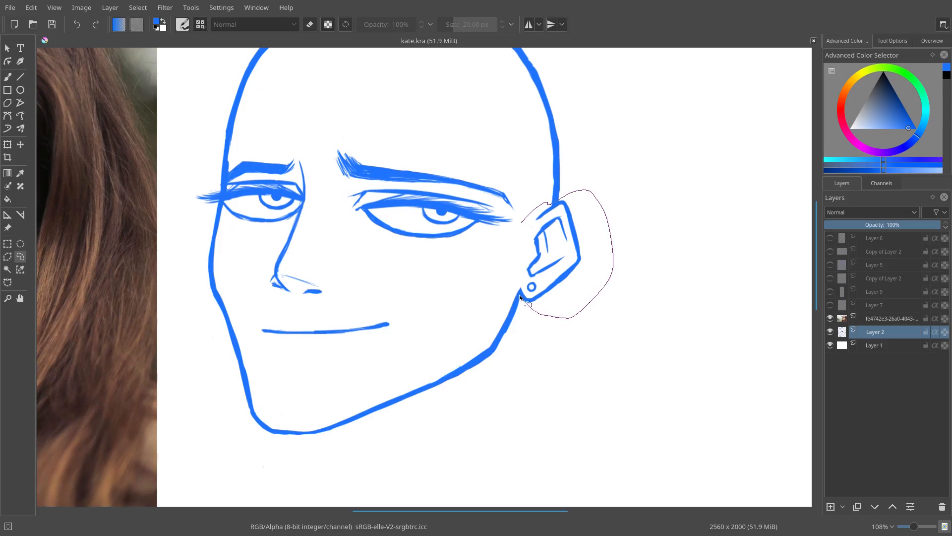
left_click(11, 145)
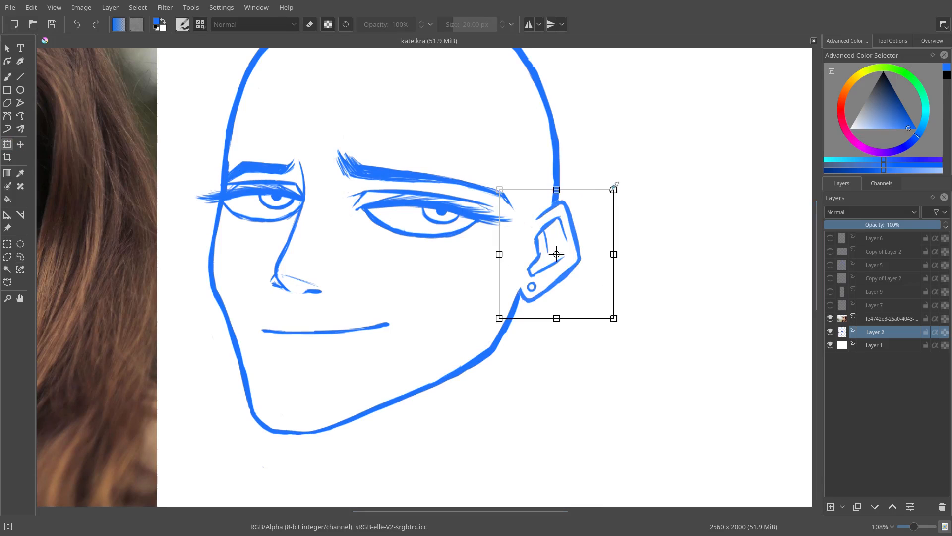
left_click_drag(590, 210, 538, 227)
left_click_drag(554, 180, 558, 181)
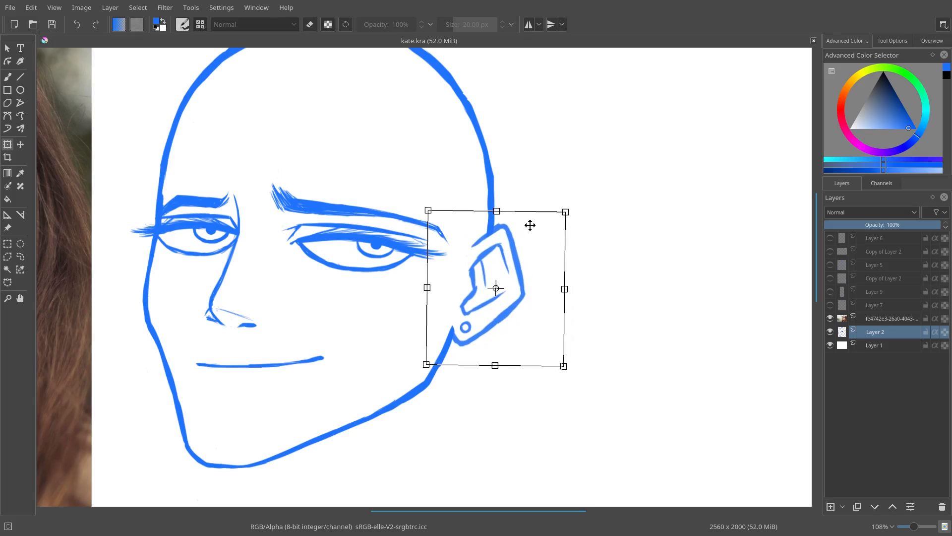
left_click(7, 77)
left_click_drag(336, 233, 358, 257)
left_click_drag(357, 256, 525, 257)
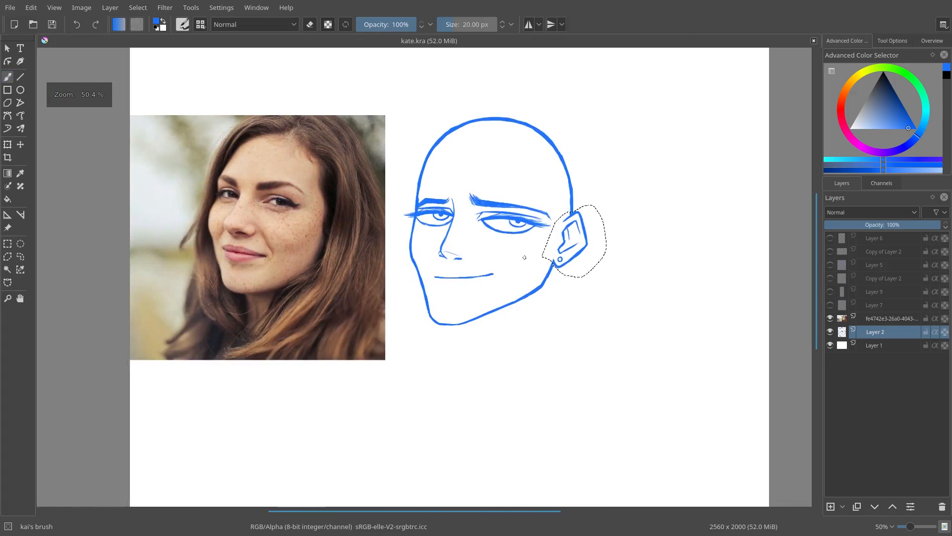
left_click(138, 7)
left_click(147, 34)
Add a new layer above the portrait photo and trace the woman's whole head outline from crown to chin with loose blue strokes.
left_click_drag(202, 196, 219, 161)
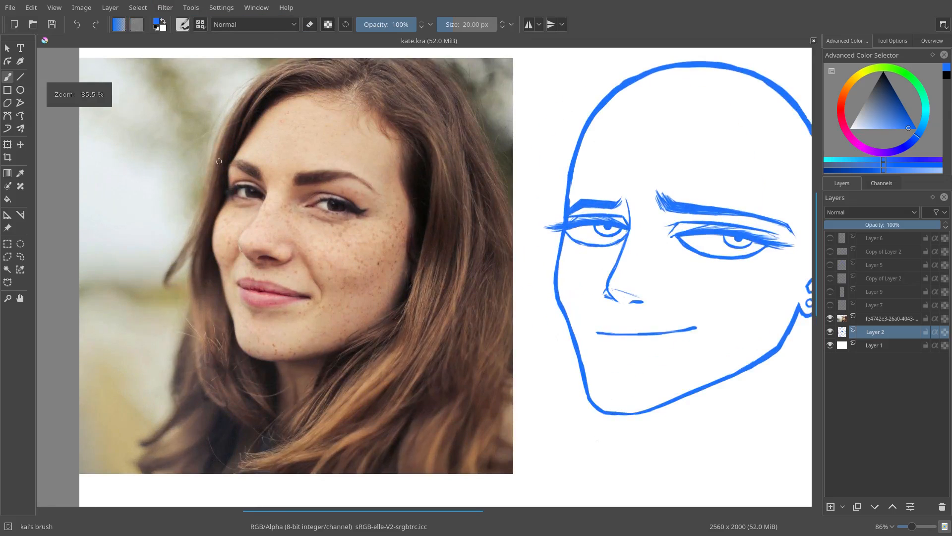
left_click(882, 318)
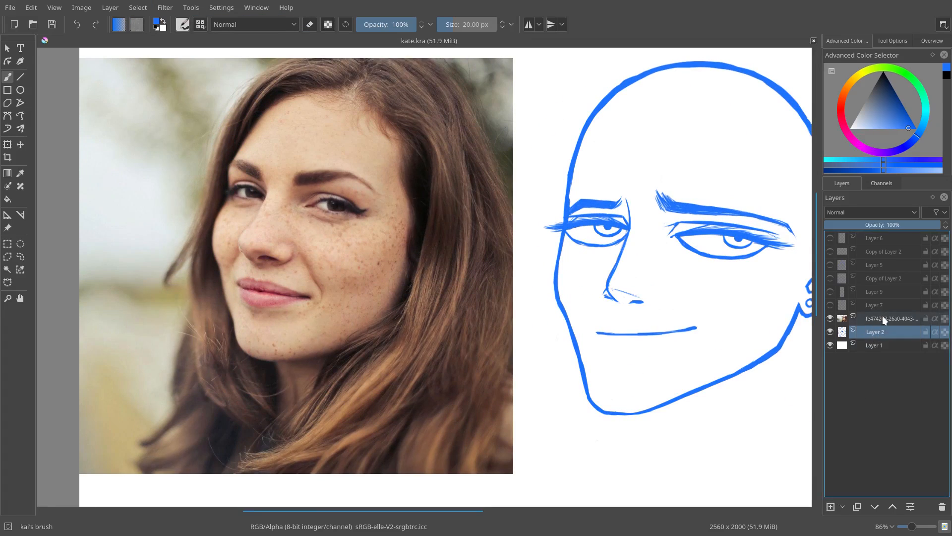
left_click(833, 506)
left_click_drag(293, 103, 308, 139)
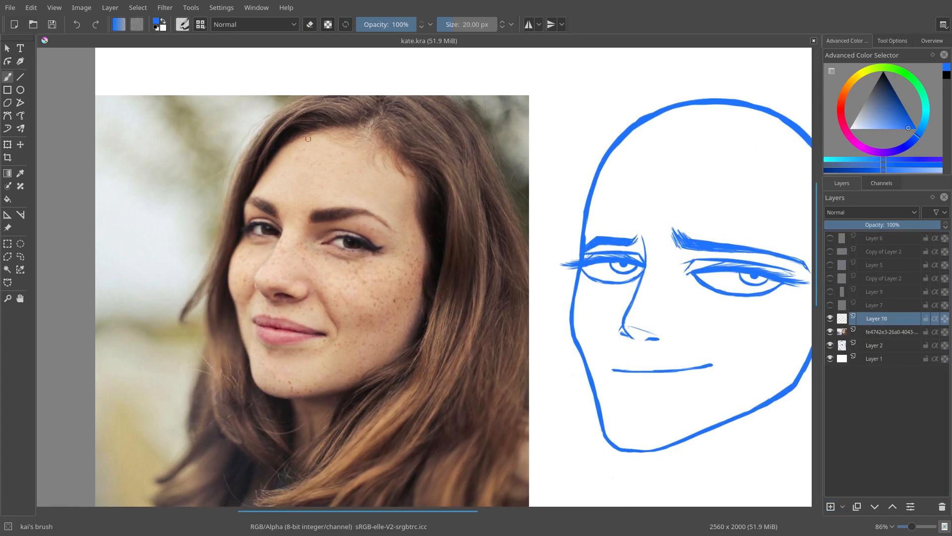
left_click_drag(371, 117, 227, 274)
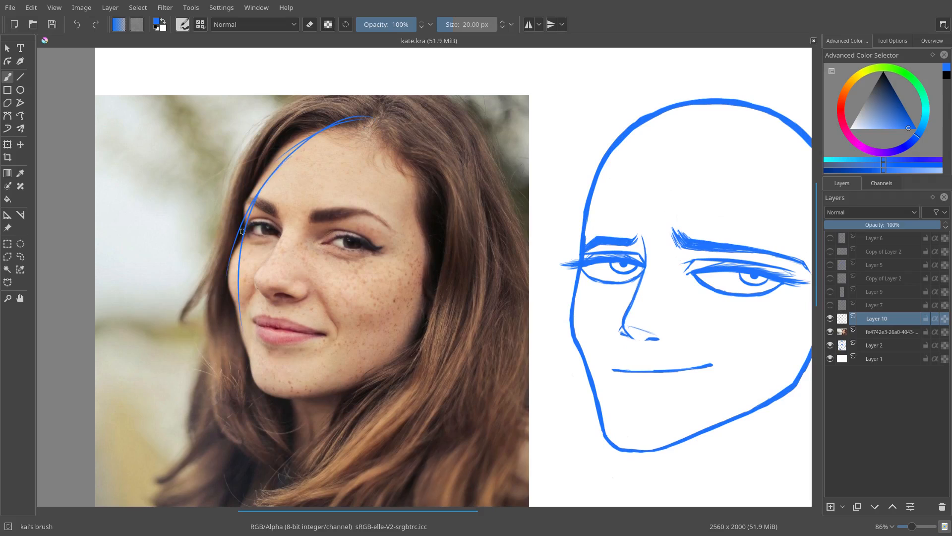
left_click_drag(243, 231, 270, 394)
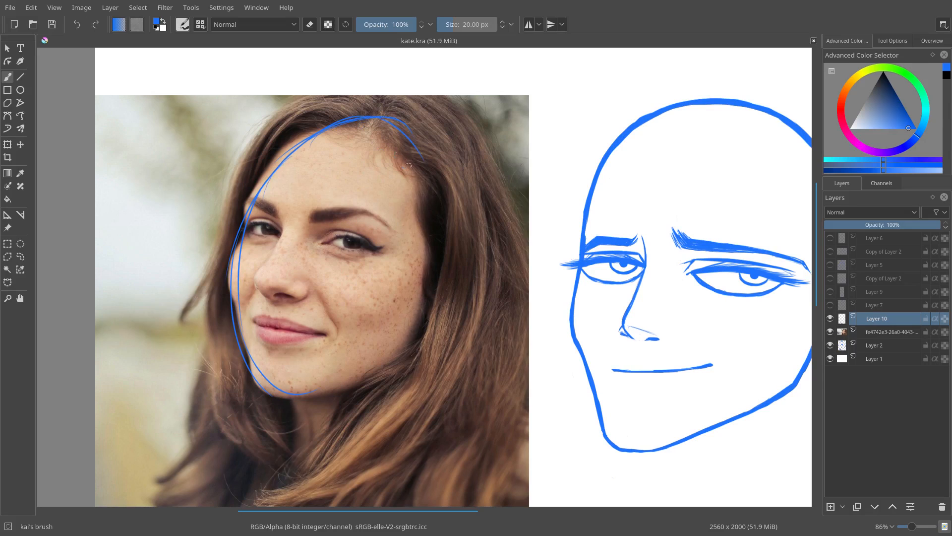
left_click_drag(308, 136, 232, 254)
left_click_drag(233, 248, 342, 107)
left_click_drag(258, 179, 421, 119)
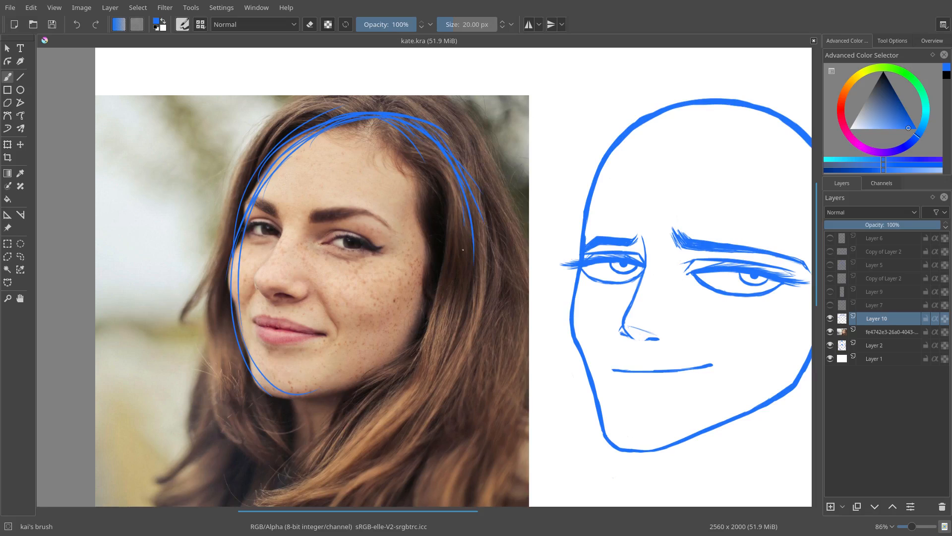
left_click_drag(476, 232, 393, 341)
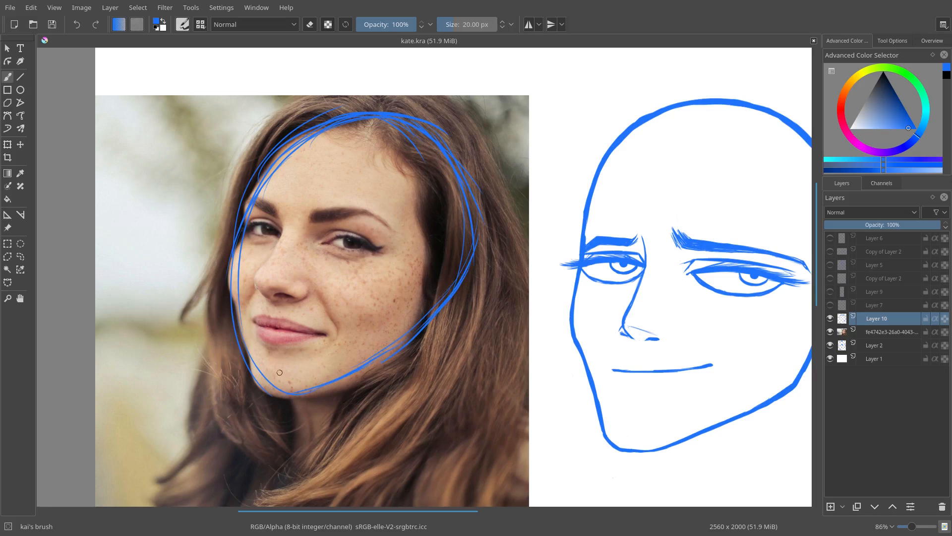
left_click_drag(237, 332, 255, 180)
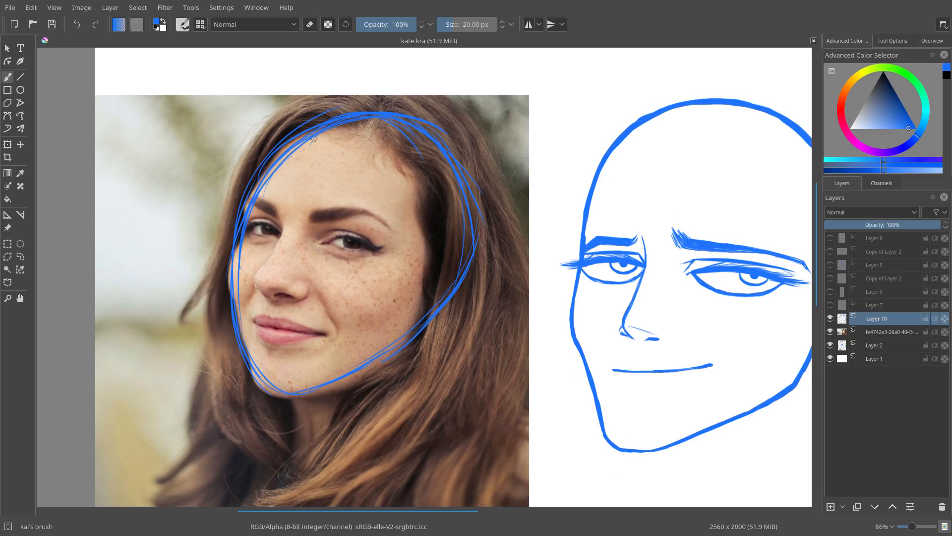
Toggle Layer 2 off and on to check that it holds the face sketch, and make it the active layer.
left_click_drag(387, 237, 420, 227)
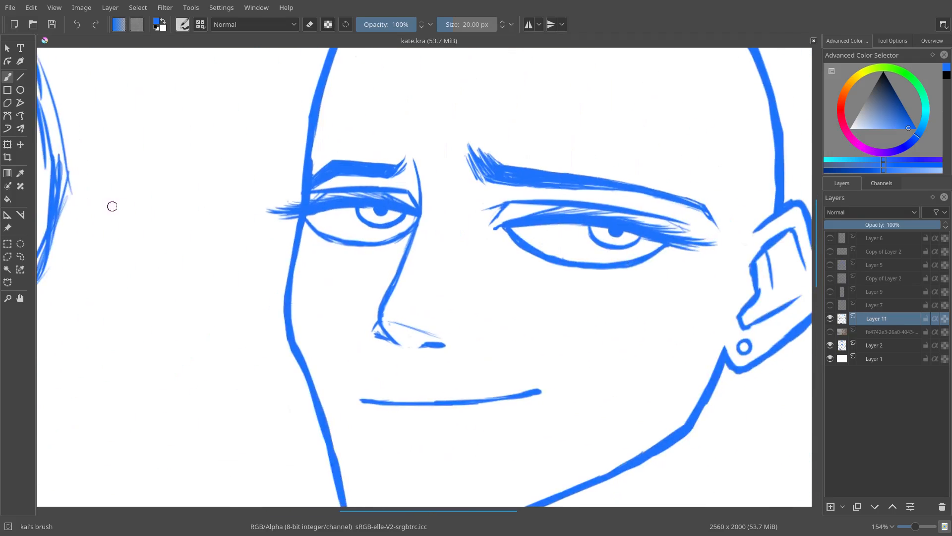
left_click_drag(304, 213, 262, 206)
scroll(271, 210, "down", 3)
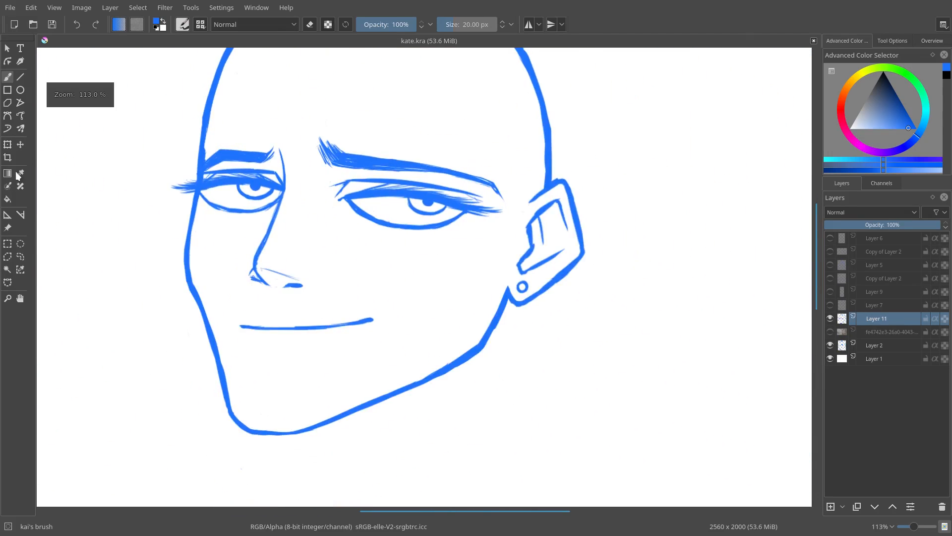
left_click(20, 256)
left_click(837, 321)
left_click(829, 346)
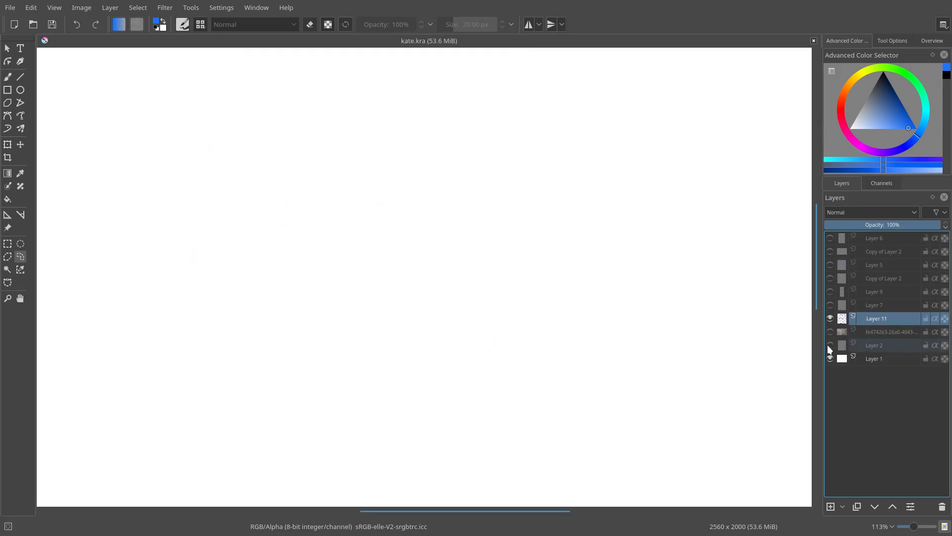
left_click(829, 346)
left_click(855, 344)
Select the near eyebrow with a freehand outline and raise it higher above the eye.
left_click_drag(368, 191, 379, 215)
left_click_drag(320, 148, 319, 161)
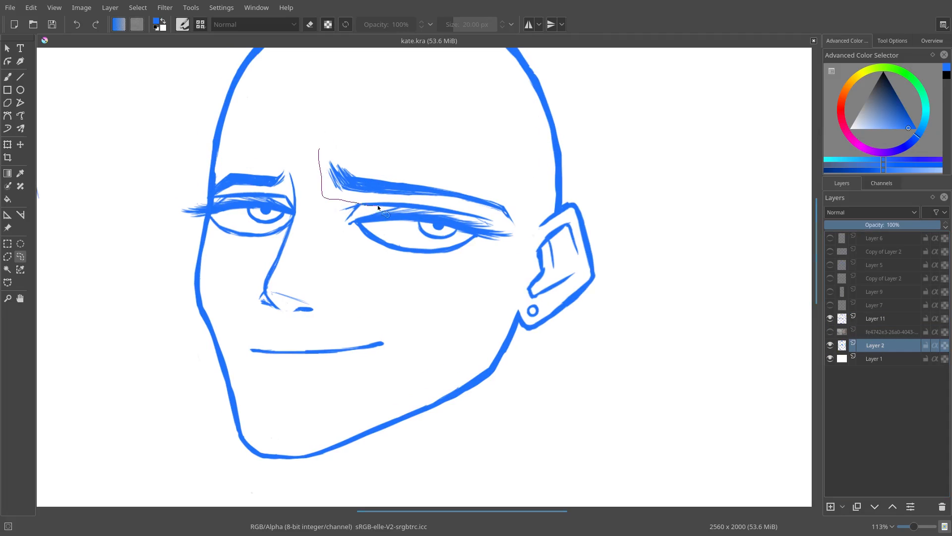
key("ctrl+z")
mouse_move(434, 202)
left_mouse_down()
mouse_move(525, 234)
mouse_move(491, 130)
left_mouse_up()
key("ctrl+t")
left_click_drag(425, 157, 419, 136)
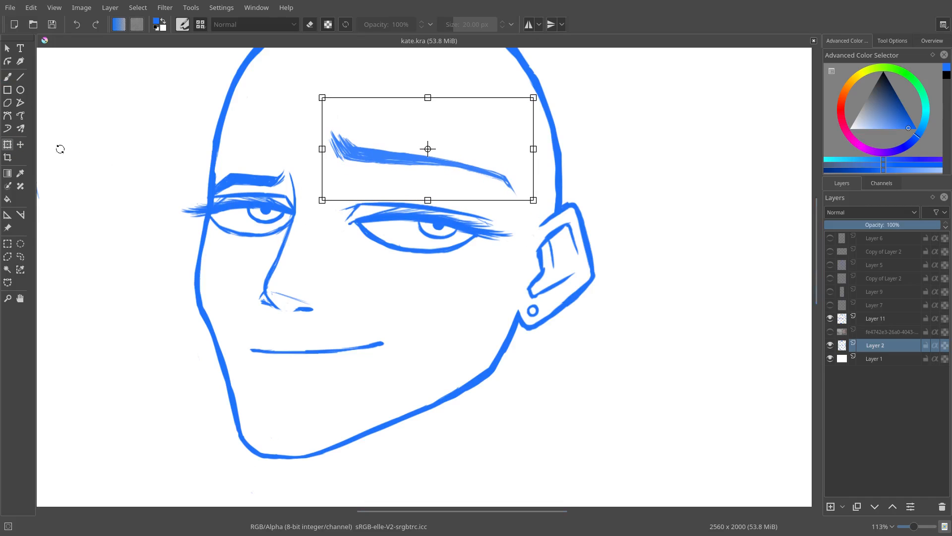
Select the outer half of the near eyebrow, rotate it clockwise, and shift it to join the inner half in a stronger arch.
left_click(20, 256)
scroll(395, 162, "up", 2)
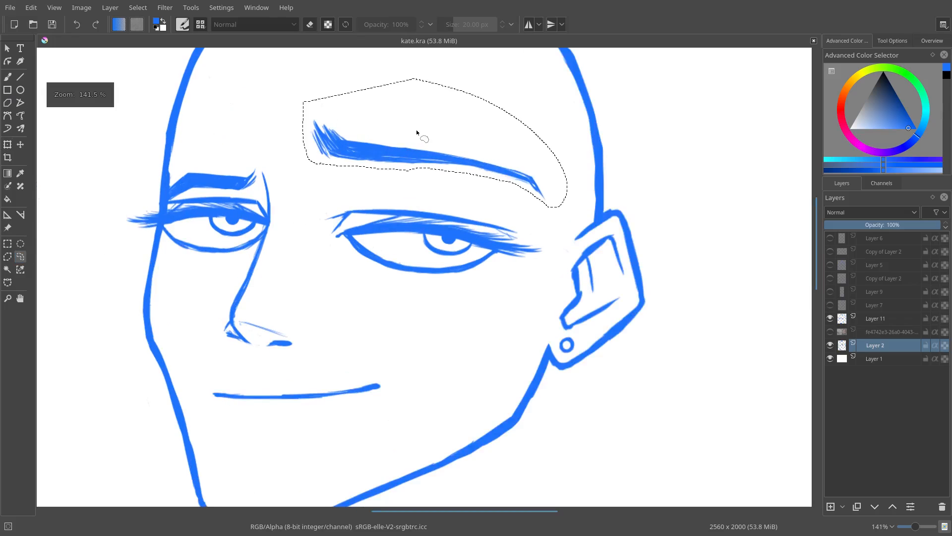
mouse_move(415, 130)
left_mouse_down()
mouse_move(492, 201)
mouse_move(504, 128)
mouse_move(420, 132)
left_mouse_up()
key("ctrl+t")
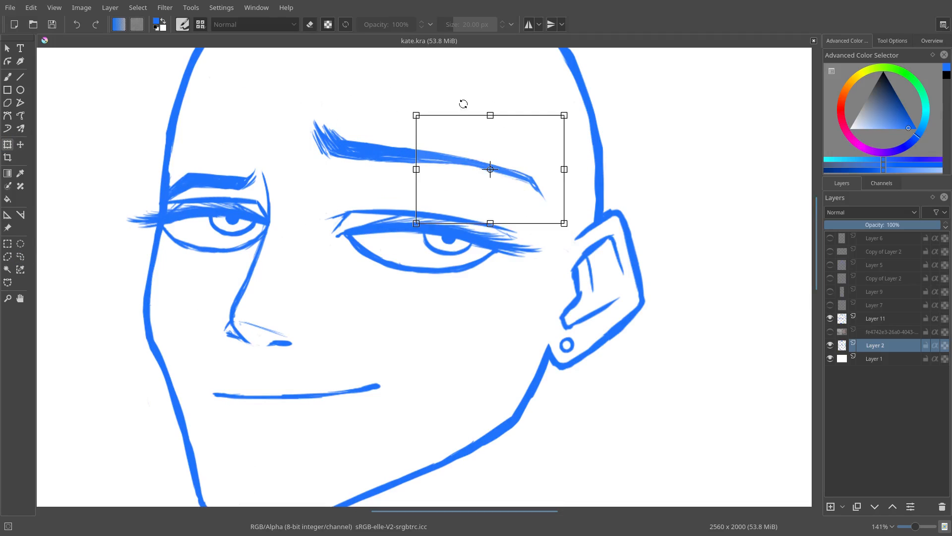
left_click_drag(539, 104, 555, 119)
left_click_drag(510, 181, 506, 197)
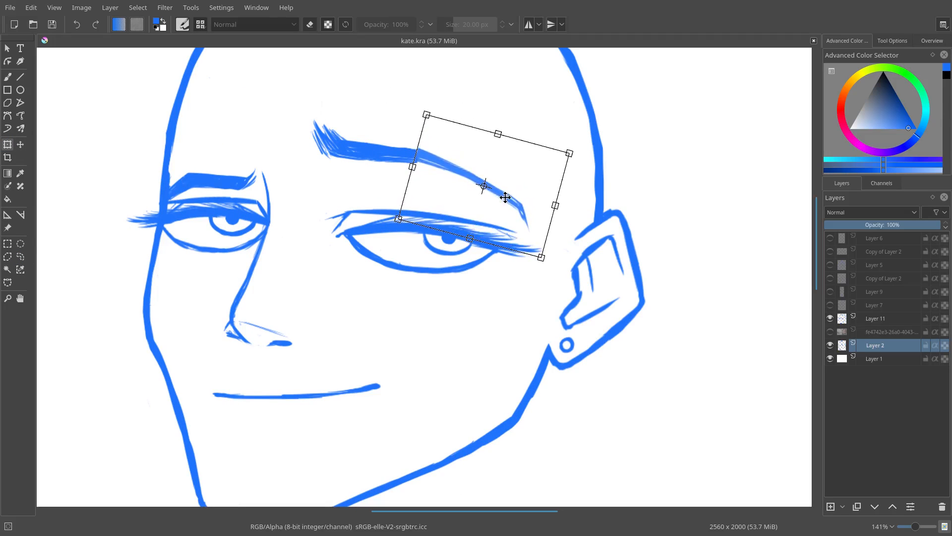
left_click_drag(489, 166, 489, 168)
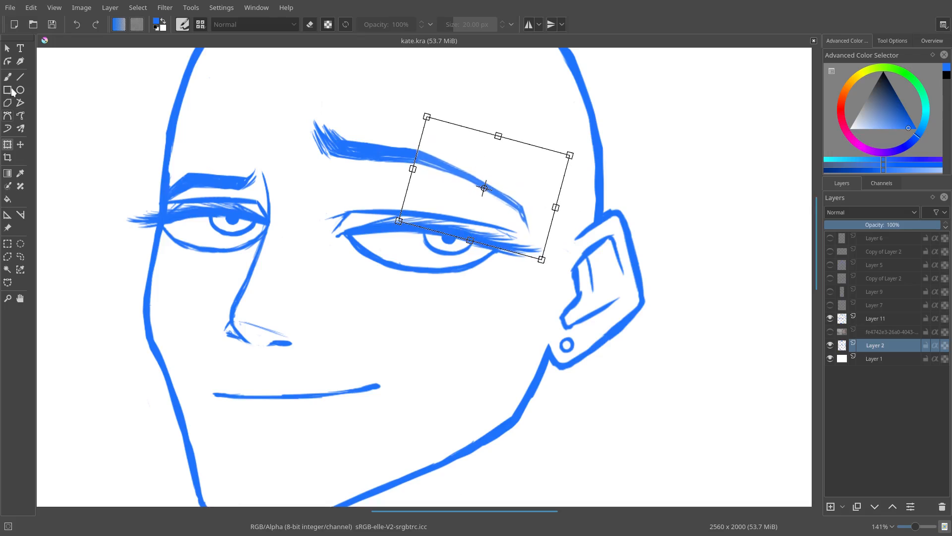
Apply the rotation of the near eyebrow's outer half and clear the selection.
left_click(8, 77)
left_click(138, 8)
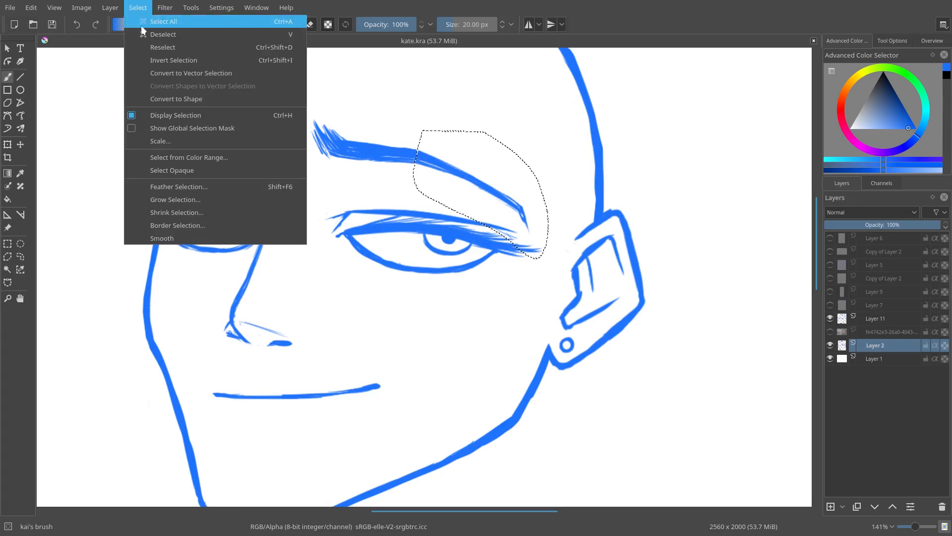
left_click(144, 34)
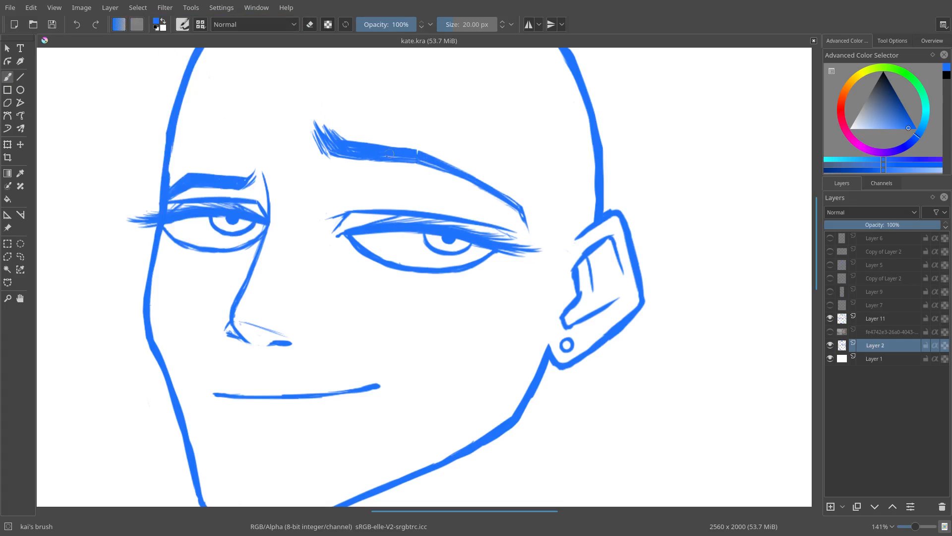
Outline the whole near eyebrow with a freehand selection, rotate it counterclockwise, lower it closer to the eye, and deselect it.
left_click(20, 256)
mouse_move(317, 103)
left_mouse_down()
mouse_move(490, 224)
mouse_move(312, 102)
left_mouse_up()
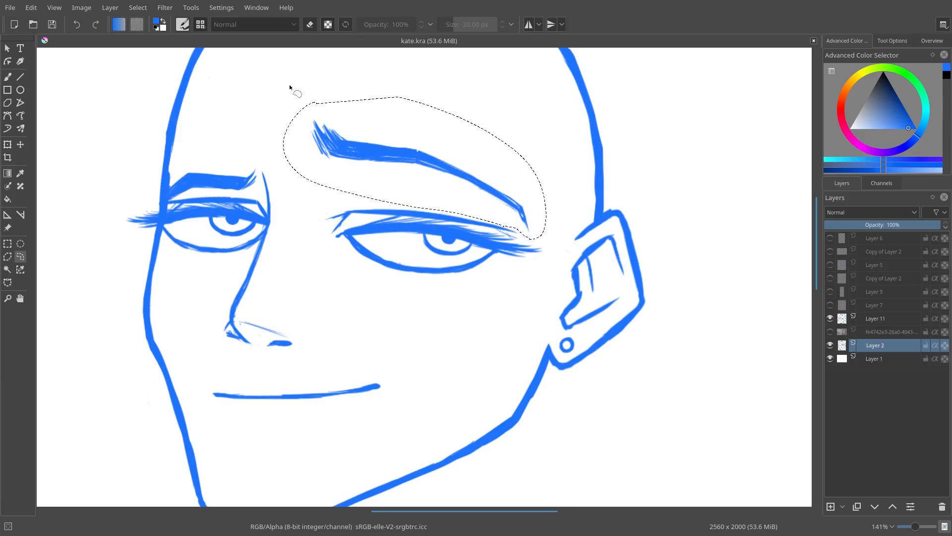
left_click(8, 145)
left_click_drag(285, 59, 269, 81)
left_click_drag(323, 132, 333, 139)
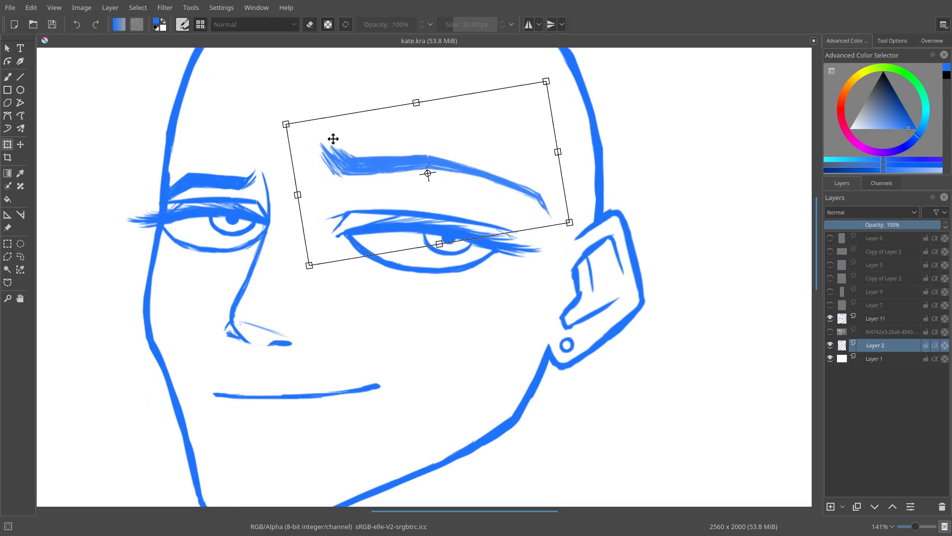
left_click(8, 78)
left_click(141, 8)
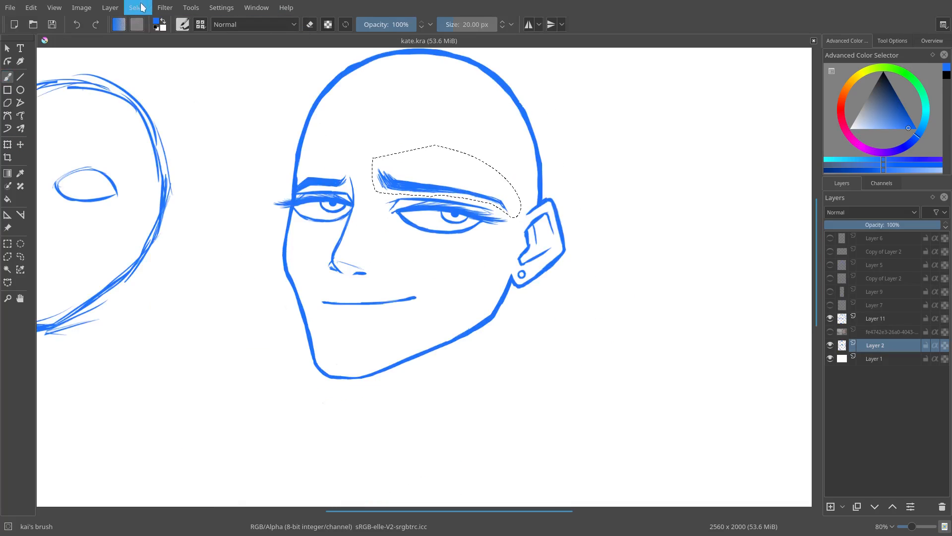
left_click(139, 8)
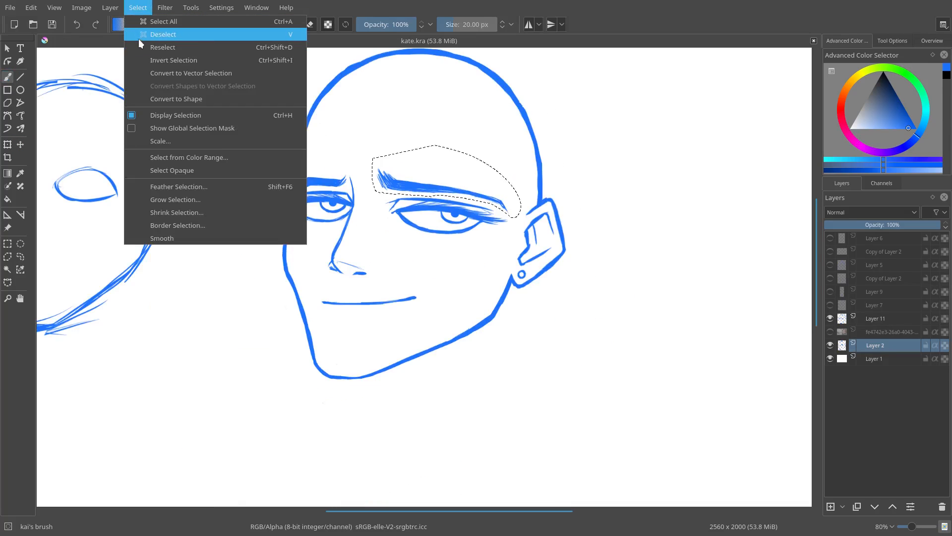
left_click(139, 37)
Hide Layer 11 with the traced head outline, and toggle Layer 2 off and on to check the face sketch.
scroll(536, 238, "down", 3)
left_click_drag(535, 238, 490, 255)
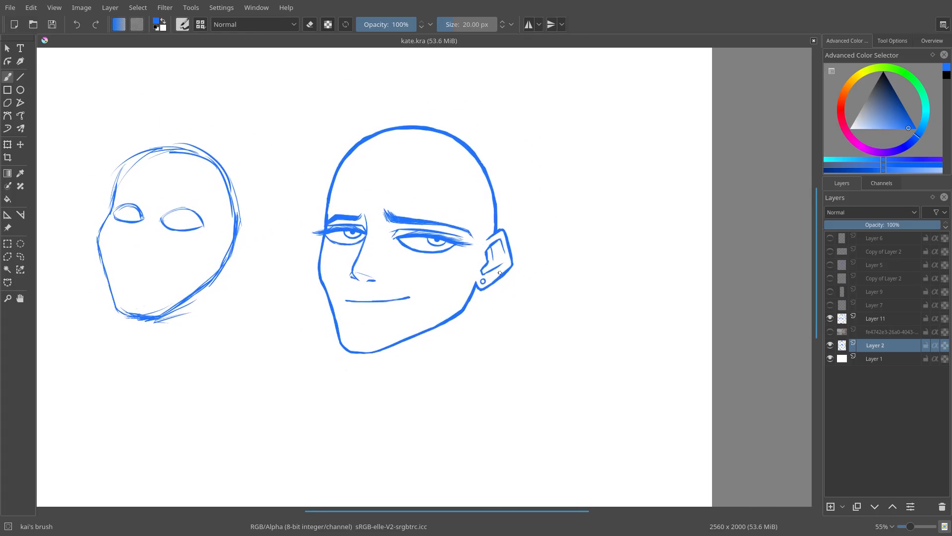
left_click(838, 321)
left_click(830, 318)
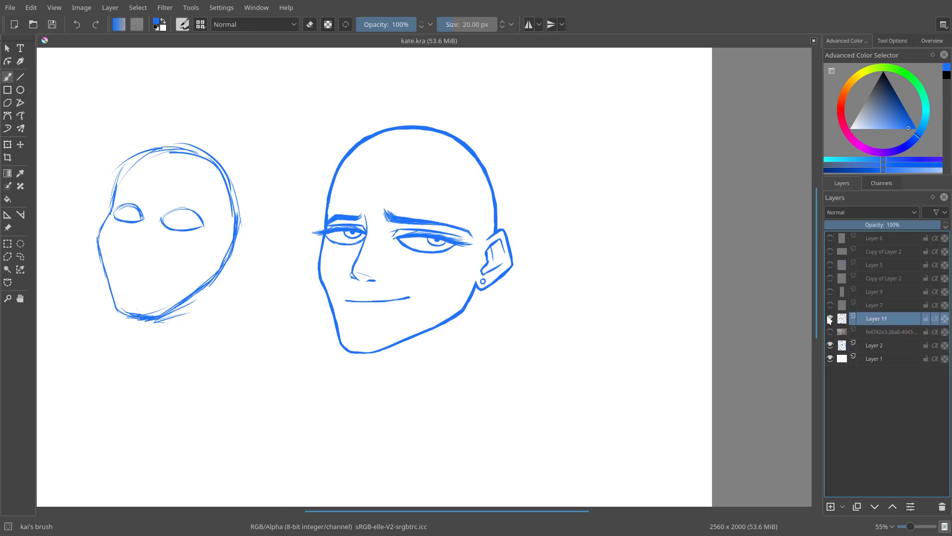
left_click(831, 346)
left_click(831, 346)
scroll(419, 277, "up", 3)
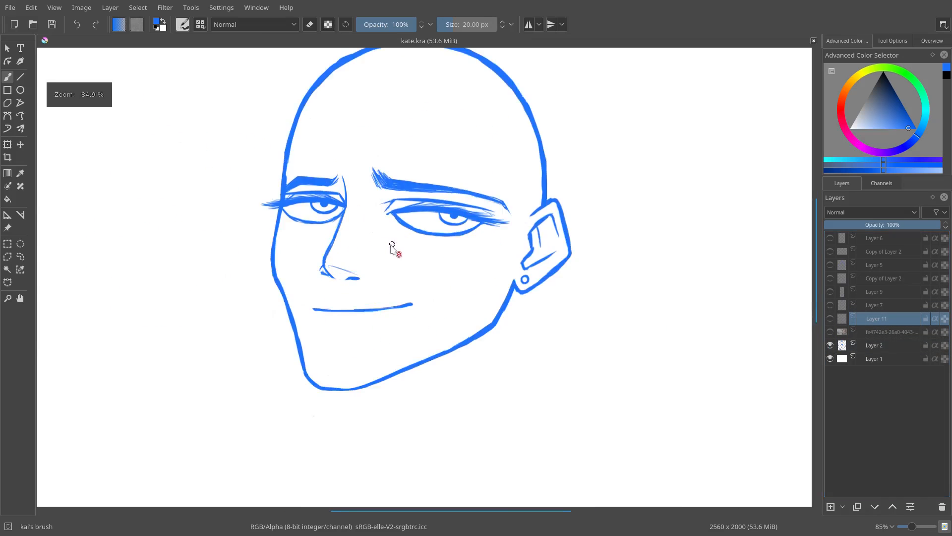
Make the portrait photo layer active and show it with Layer 11 to compare the traced head with the face sketch.
left_click(849, 331)
left_click(832, 331)
left_click(832, 332)
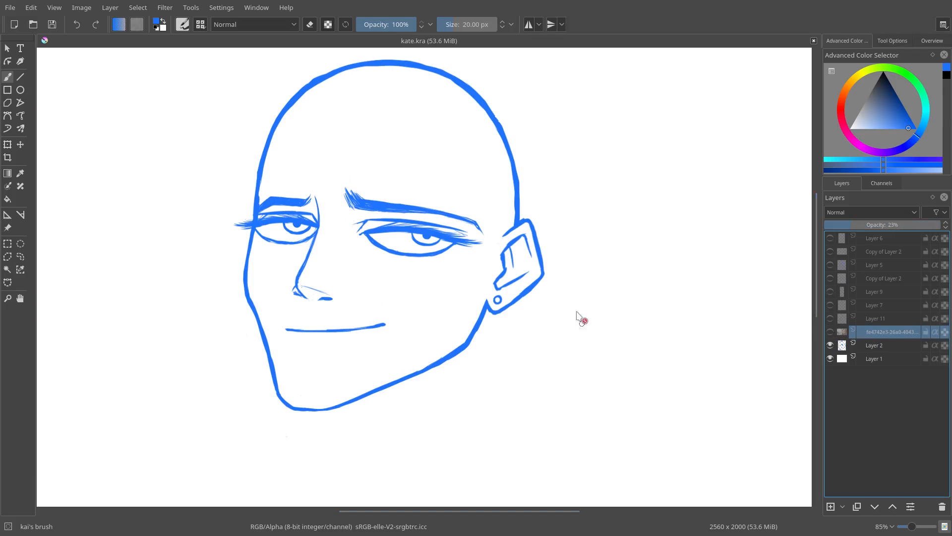
left_click_drag(681, 322, 799, 306)
left_click(832, 331)
left_click(831, 319)
scroll(461, 295, "down", 3)
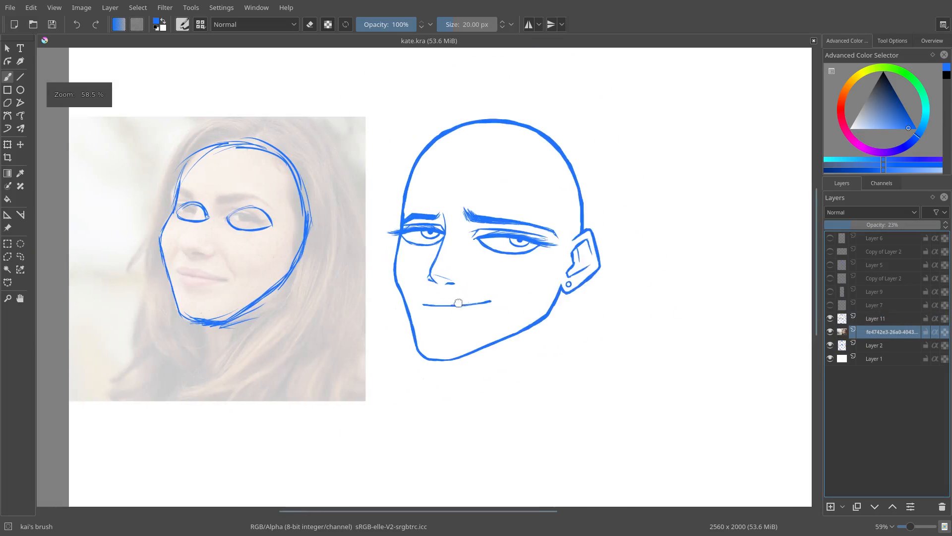
left_click_drag(456, 300, 497, 299)
Hide Layer 11 and the portrait photo layer so the face sketch on Layer 2 stands alone.
left_click(831, 319)
left_click(831, 304)
left_click(831, 304)
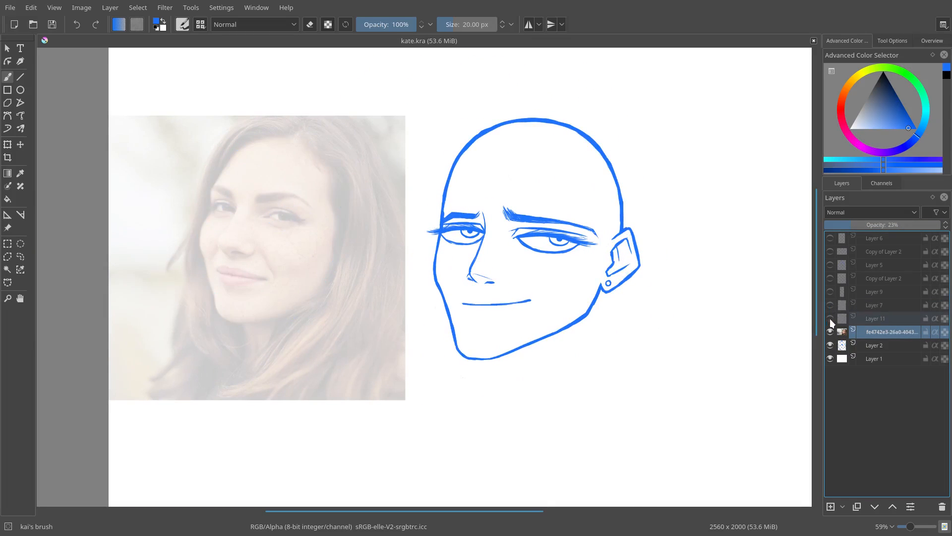
left_click(831, 331)
left_click_drag(784, 334, 597, 334)
scroll(603, 287, "up", 5)
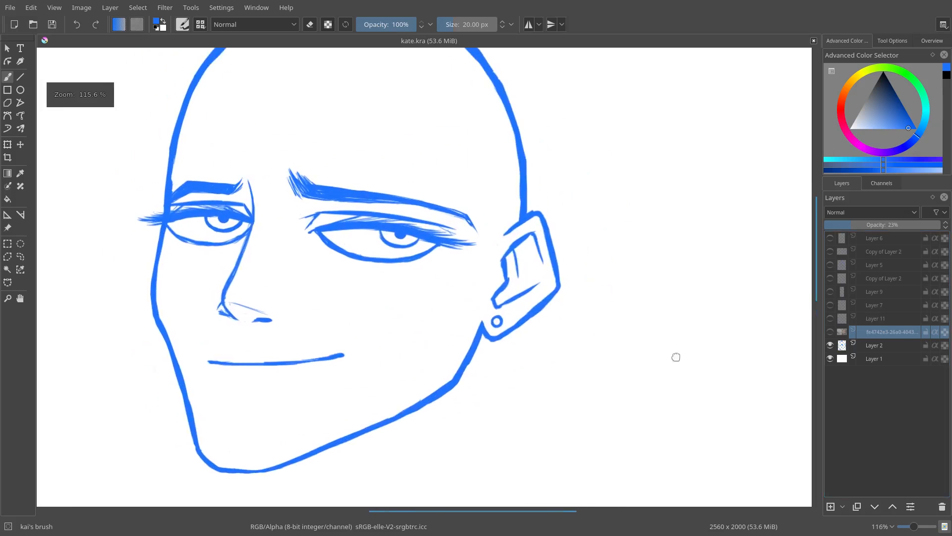